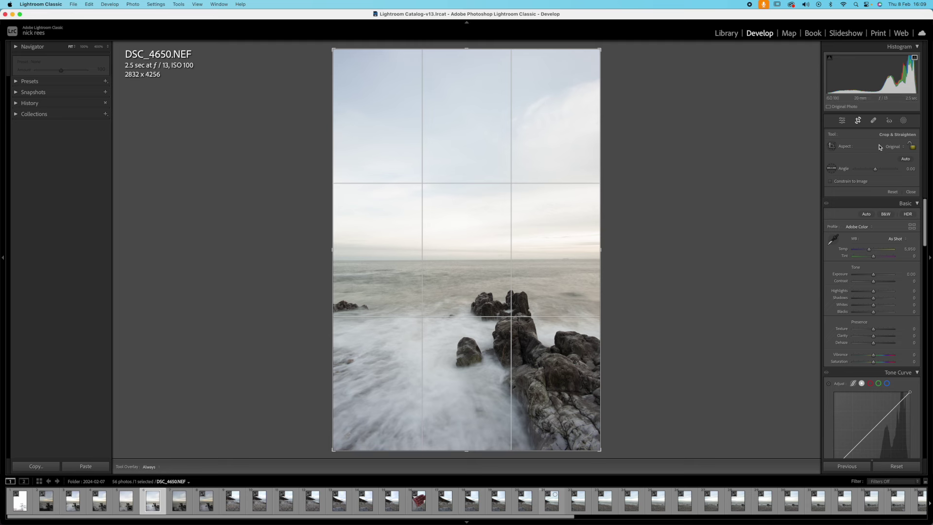
Crop the photo to a 4 x 3 aspect ratio that trims the upper sky and straighten it along the sea horizon
left_click(903, 148)
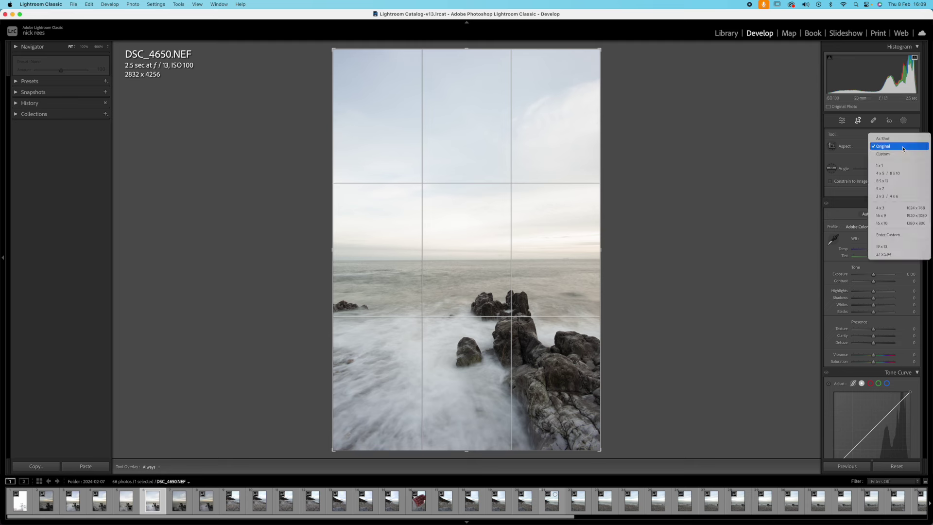
left_click(885, 208)
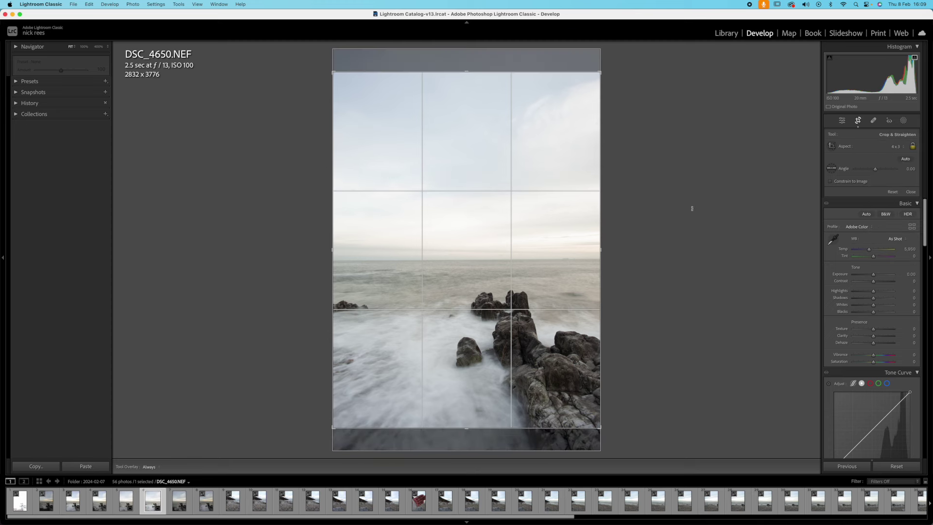
left_click_drag(559, 194, 565, 173)
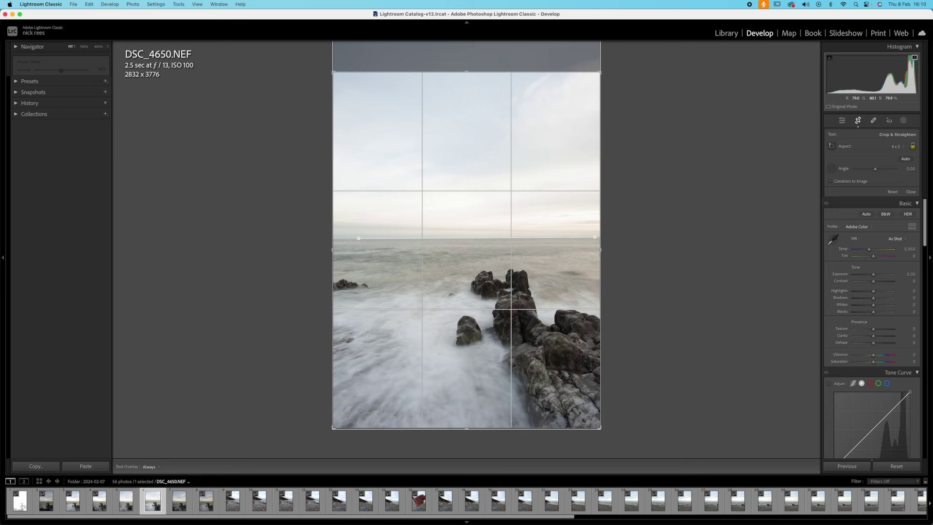
left_click_drag(595, 237, 594, 238)
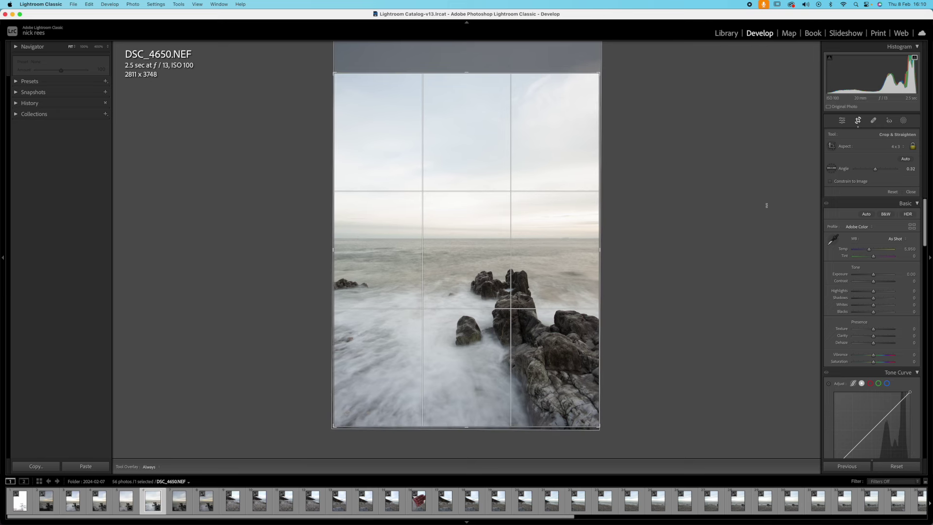
left_click(859, 121)
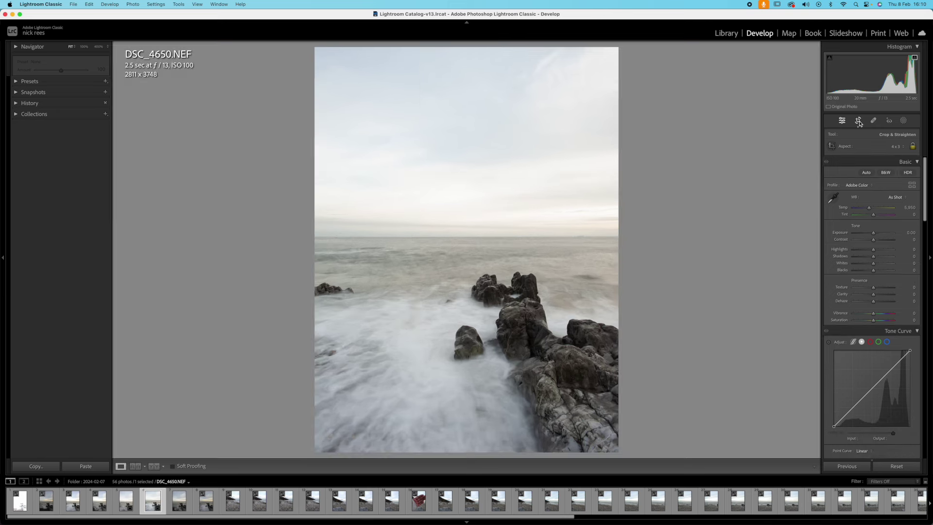
Examine the sky, sea and rocks at 100% magnification
left_click(454, 189)
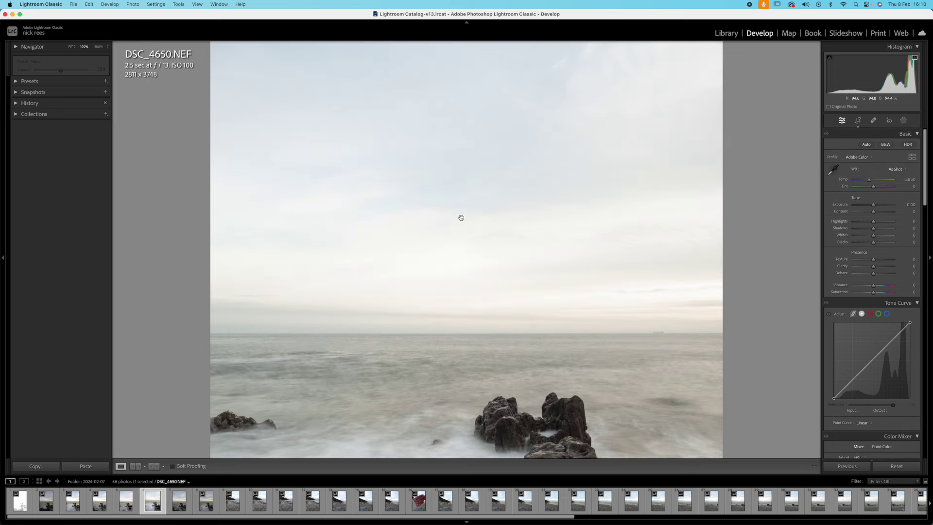
scroll(464, 226, "down", 5)
scroll(464, 231, "down", 2)
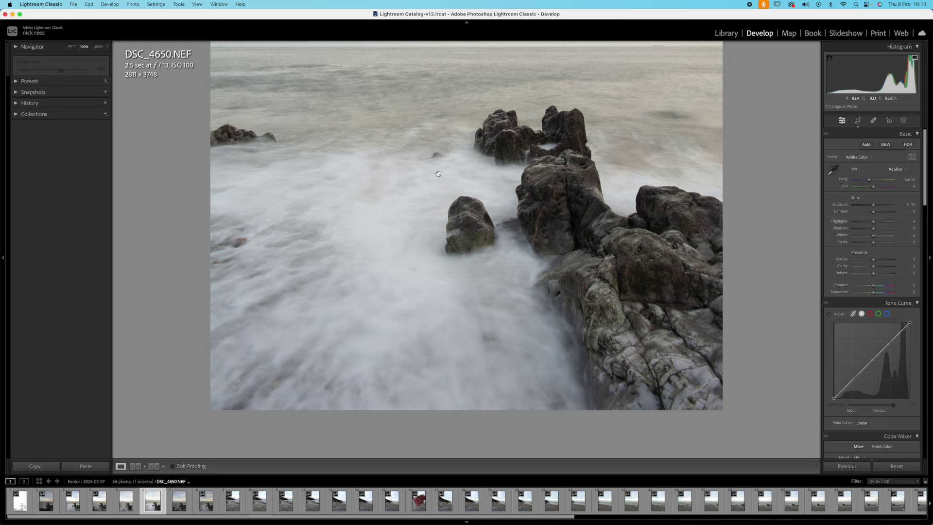
left_click_drag(438, 174, 530, 257)
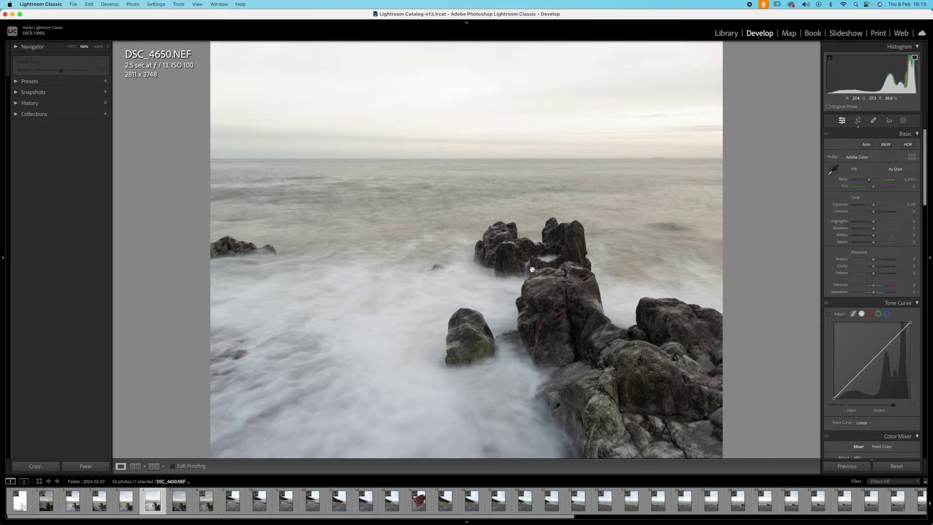
scroll(582, 282, "down", 5)
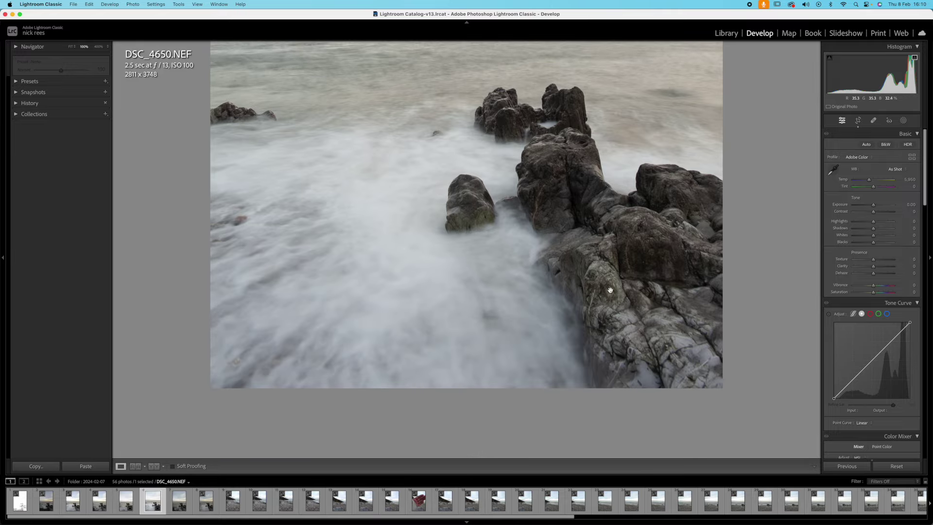
scroll(610, 289, "up", 5)
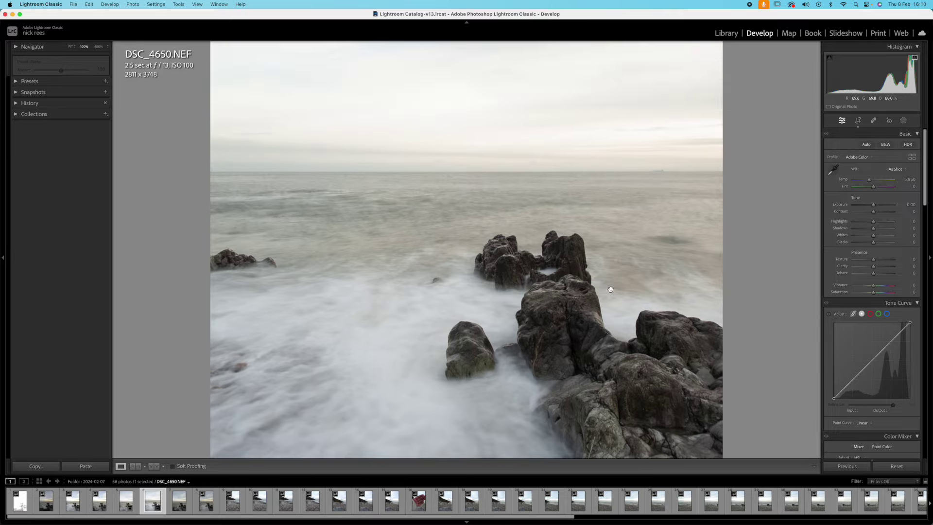
left_click(425, 200)
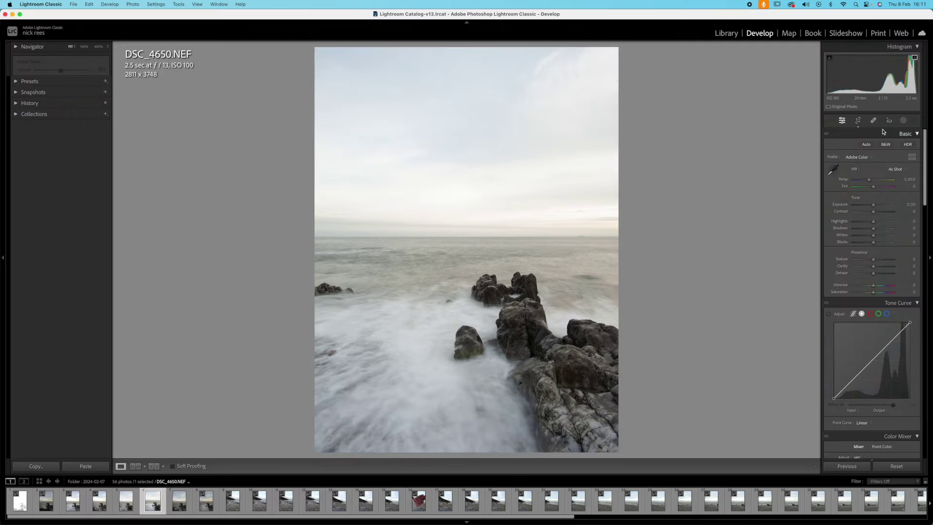
left_click(903, 121)
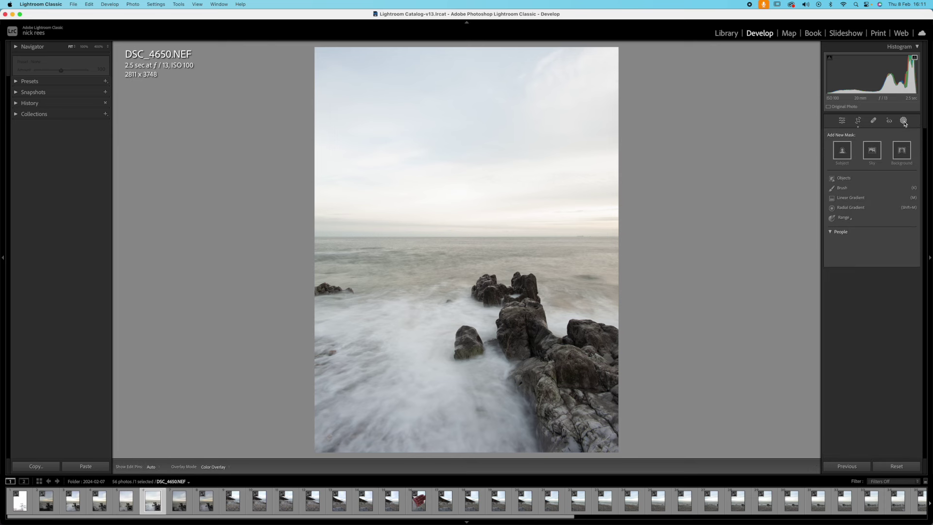
left_click(872, 151)
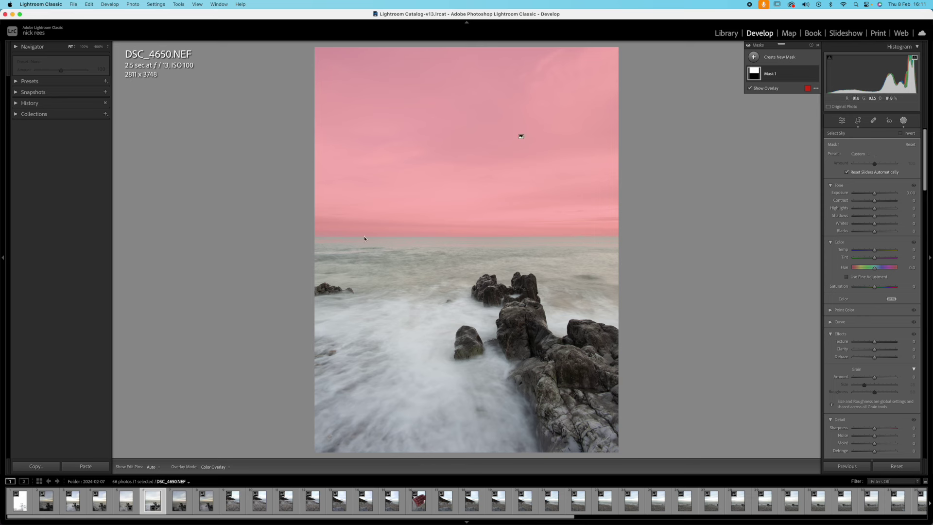
left_click(752, 76)
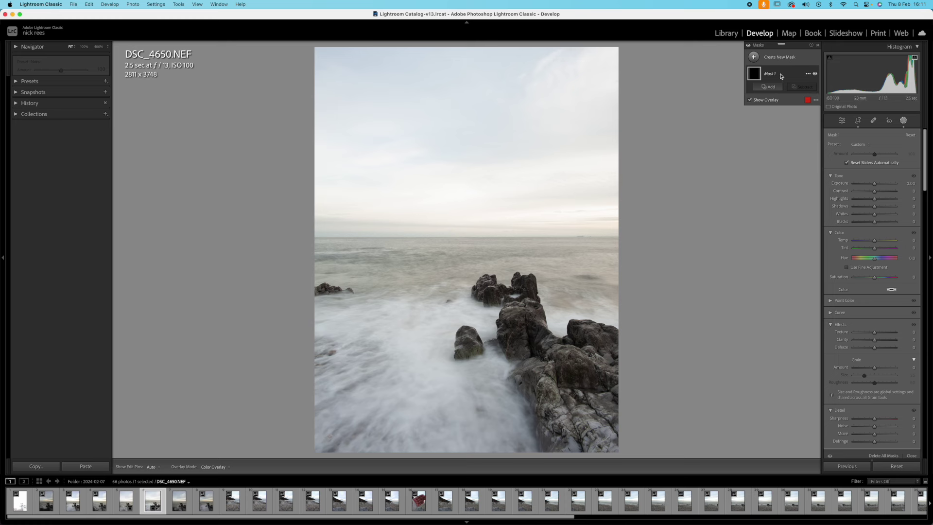
left_click(755, 75)
key("Delete")
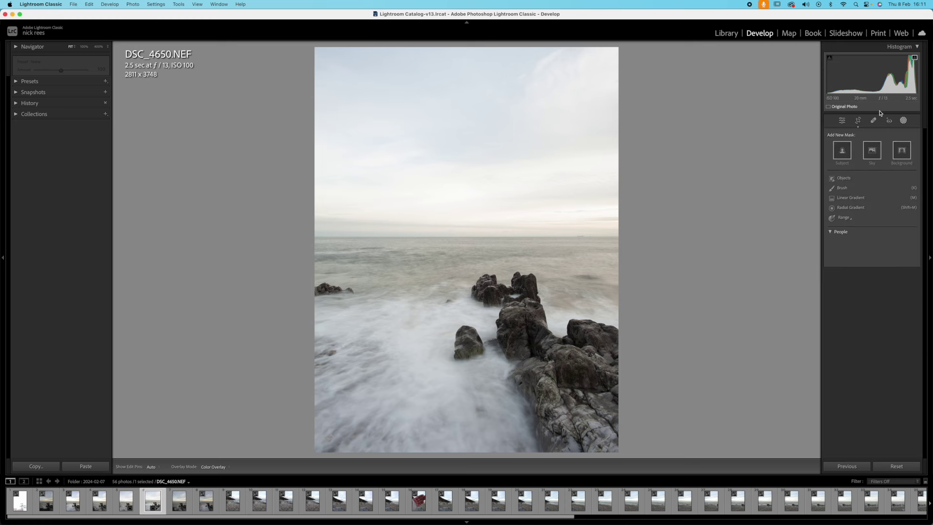
Add a linear gradient mask over the sky, fading out just below the horizon, and set its Exposure to -2
left_click(843, 197)
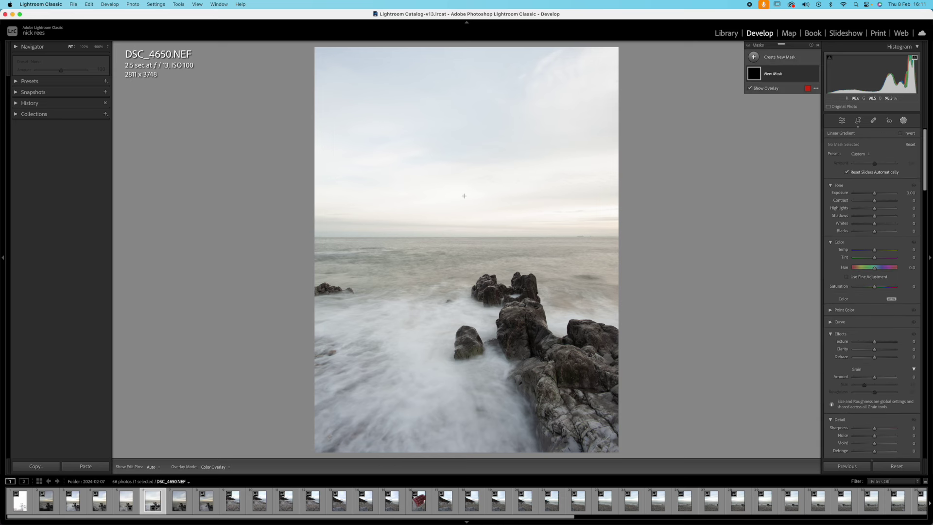
left_click_drag(464, 195, 464, 246)
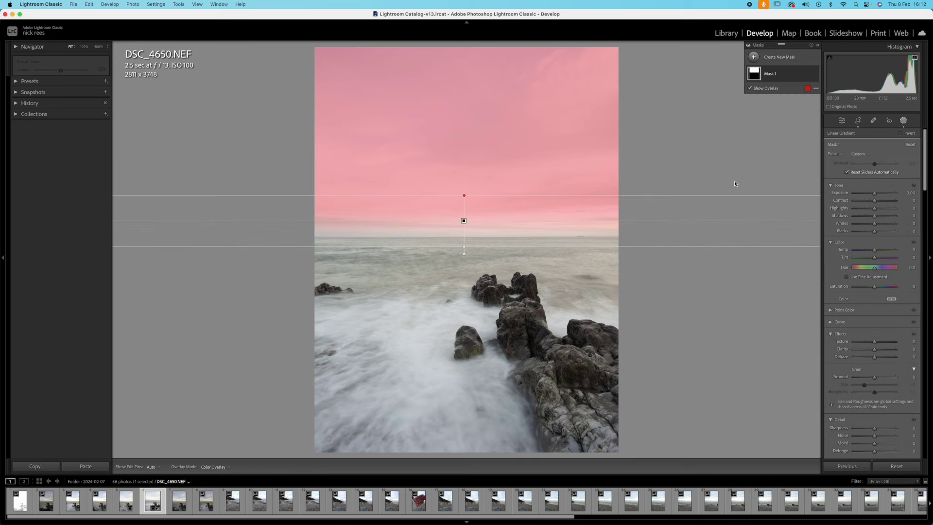
left_click(910, 193)
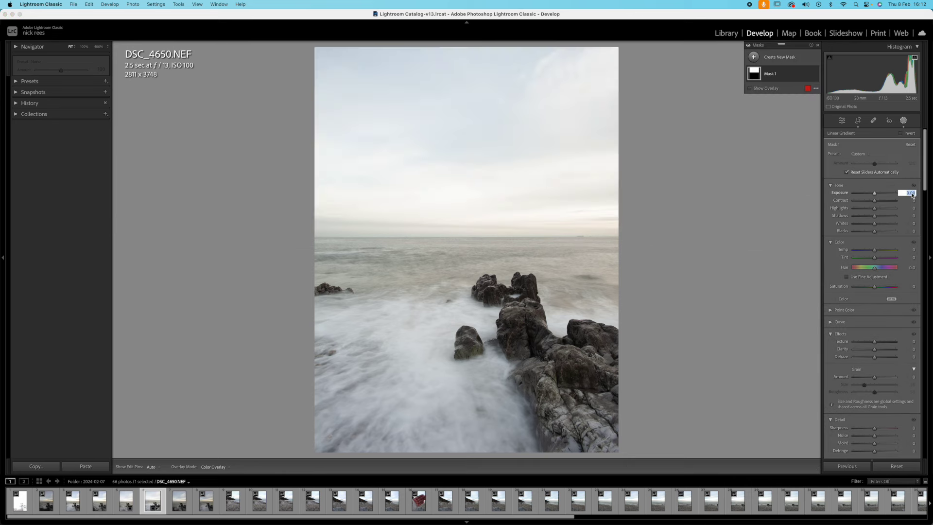
type("-2")
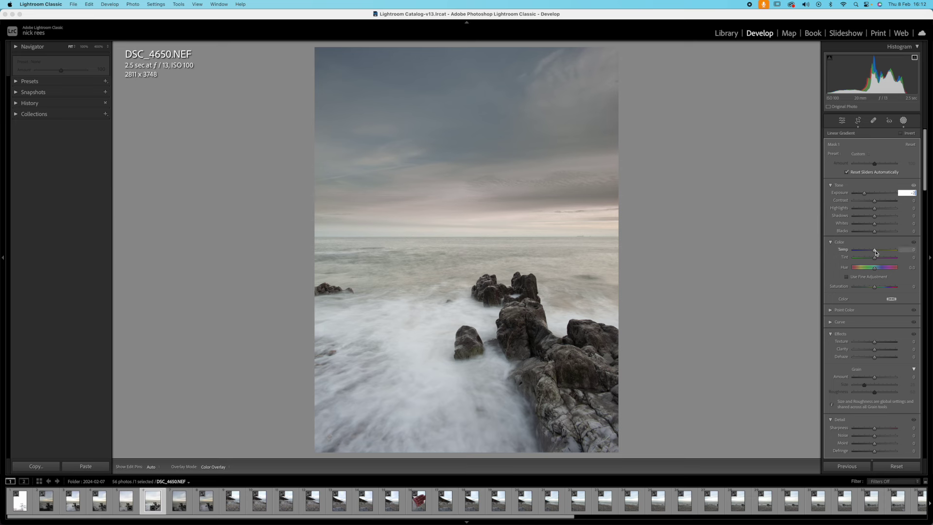
Set the sky gradient's Temp to 25, Saturation to 20, Texture to 40, Clarity to 25 and Dehaze to 10
left_click_drag(876, 252, 881, 252)
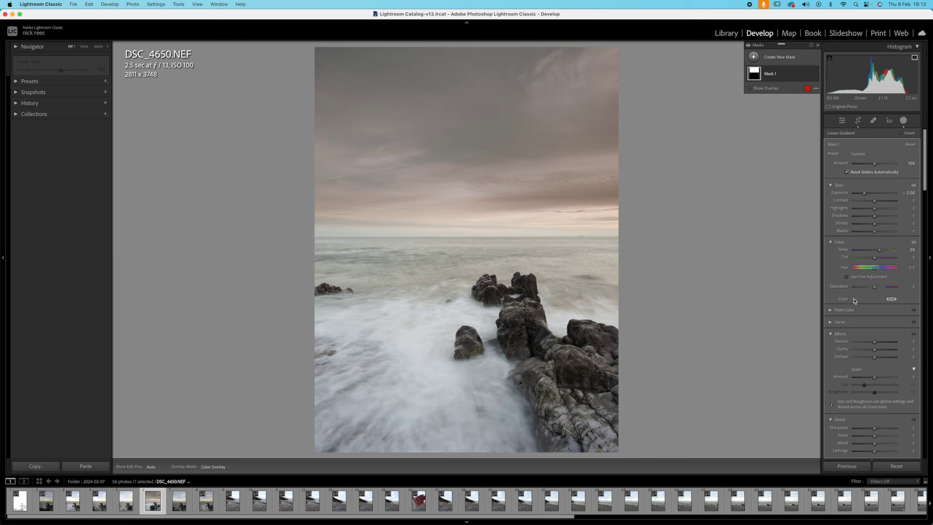
left_click_drag(874, 287, 880, 289)
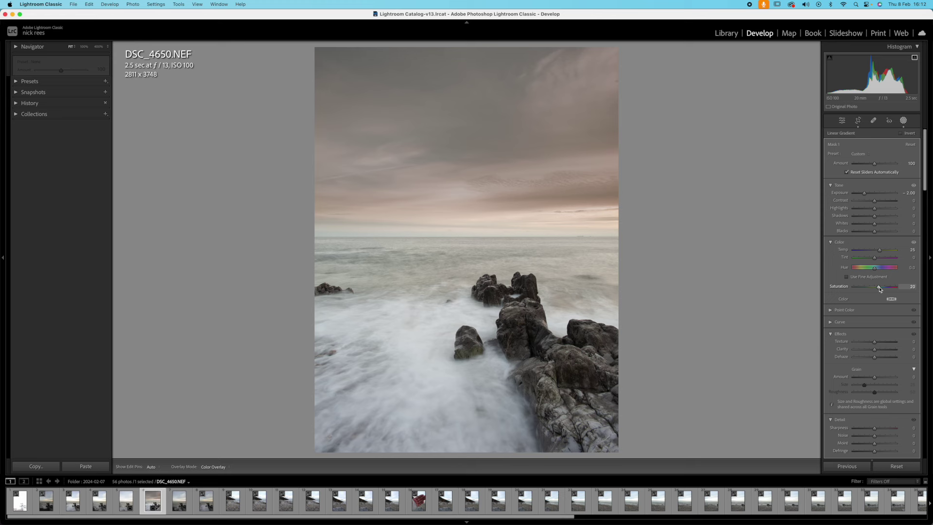
left_click_drag(874, 341, 882, 343)
left_click_drag(874, 349, 877, 360)
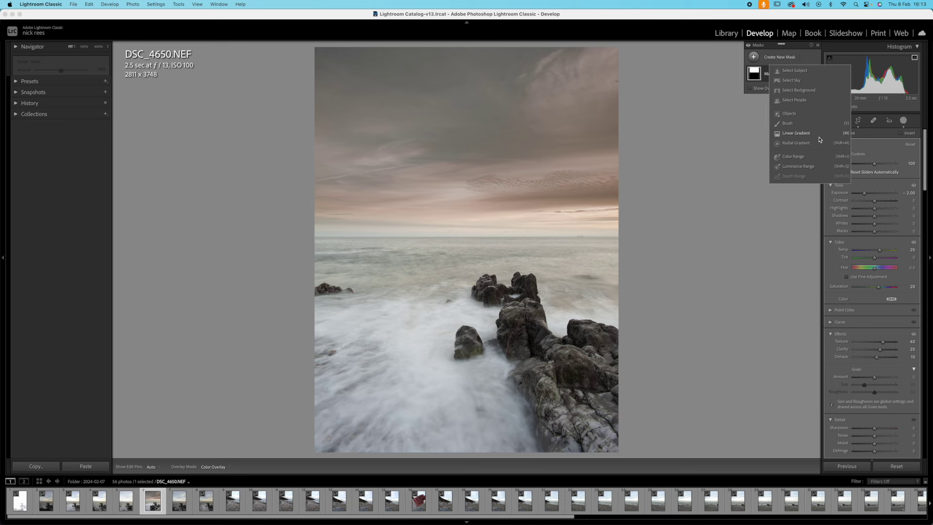
Create a Select Subject mask for the rocks and brush in the incompletely covered foreground rocks
left_click(799, 71)
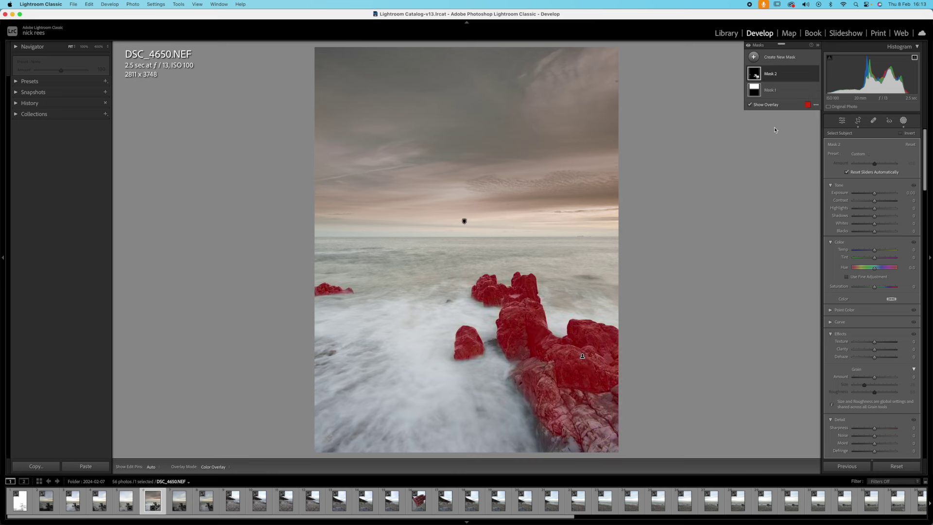
mouse_move(759, 76)
left_click(759, 76)
left_click(771, 98)
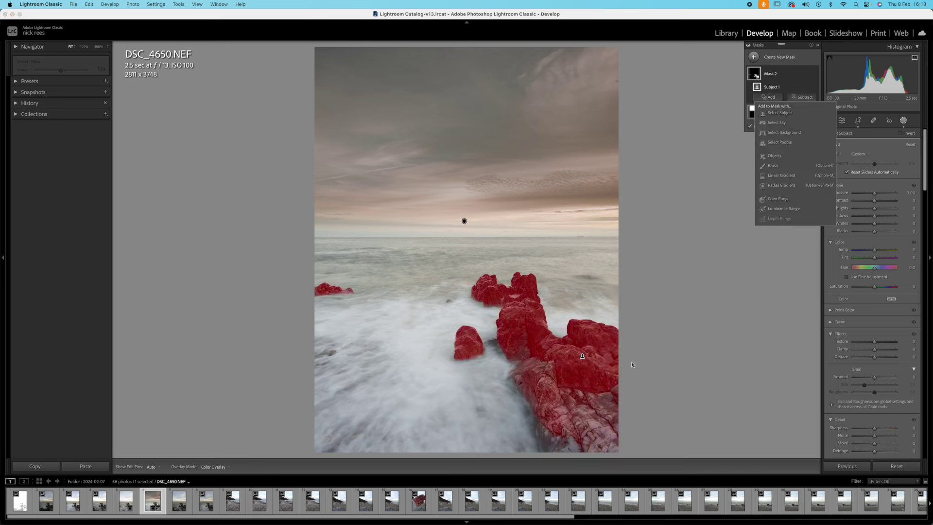
left_click(772, 166)
mouse_move(558, 437)
left_mouse_down()
mouse_move(625, 443)
mouse_move(619, 394)
left_mouse_up()
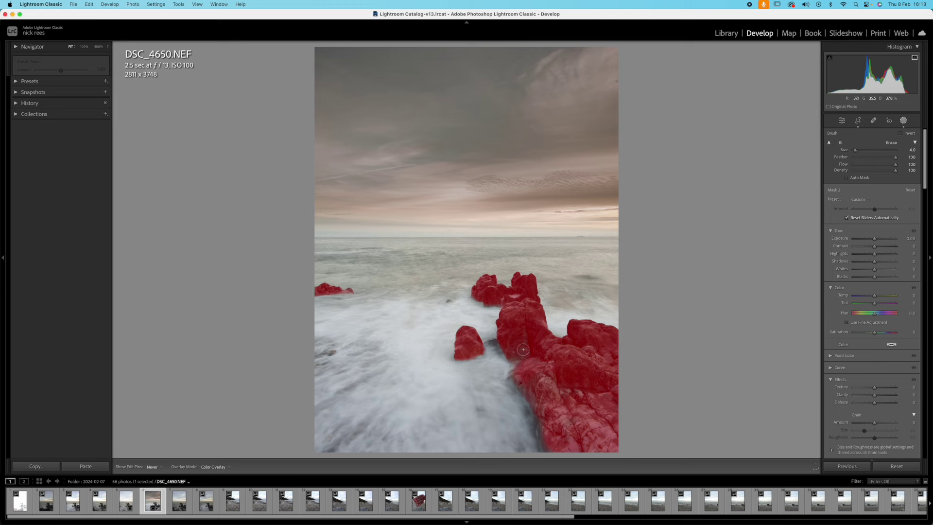
key("h")
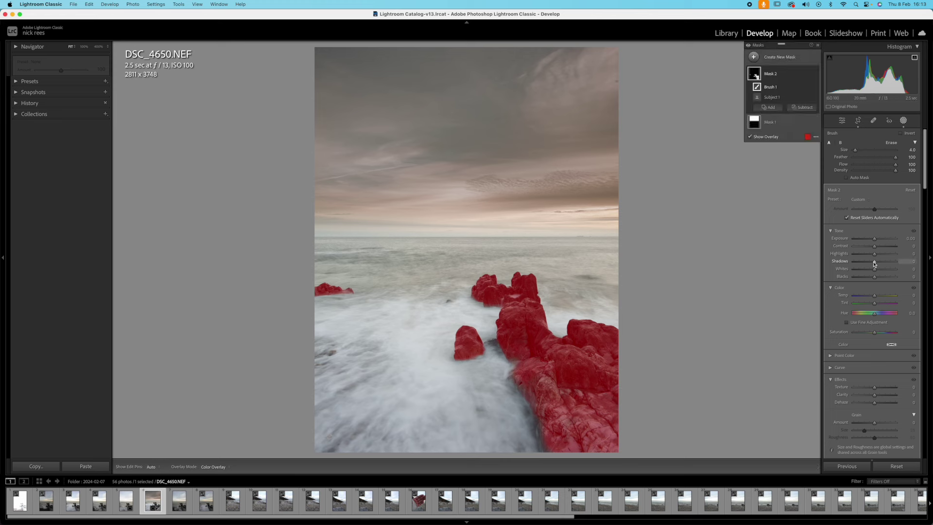
Set the rock mask's Shadows to 50, Texture to 40, Clarity to 35 and Saturation to 60
left_click_drag(874, 263, 882, 263)
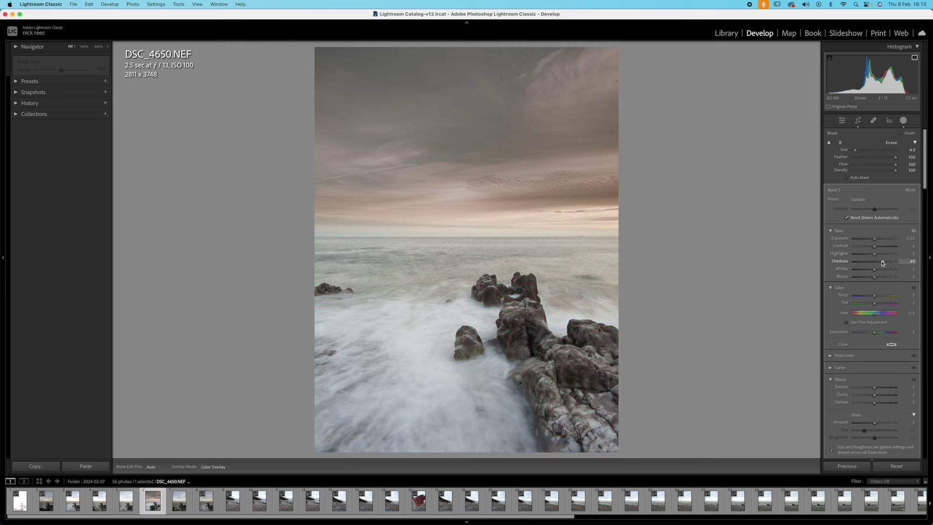
left_click_drag(882, 263, 882, 263)
left_click_drag(874, 389, 882, 396)
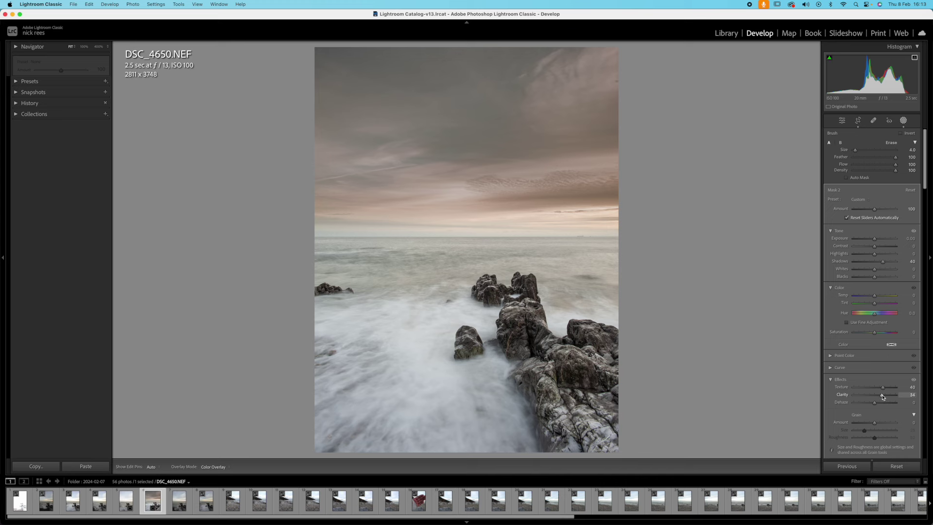
left_click_drag(883, 396, 882, 395)
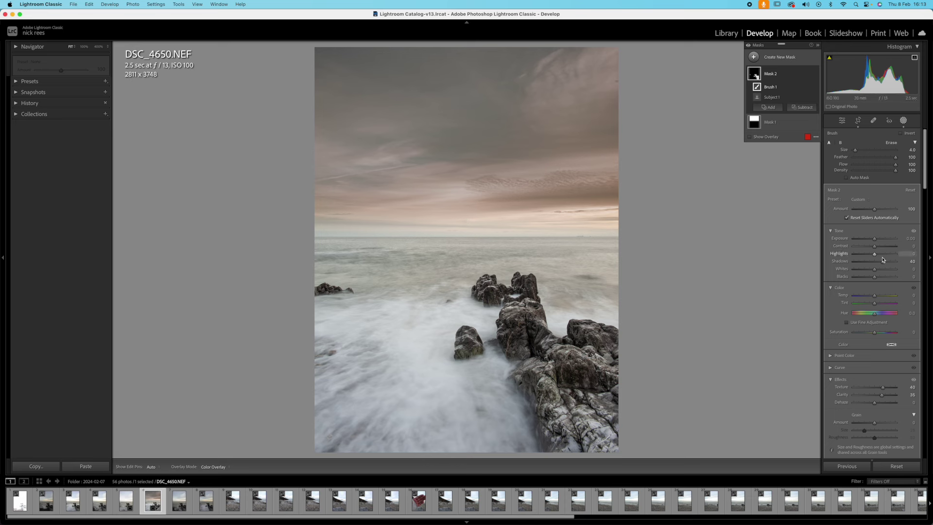
left_click_drag(883, 261, 884, 263)
left_click_drag(875, 335, 884, 335)
Create a new Select Sky mask and invert it to cover the sea and rocks
left_click(753, 58)
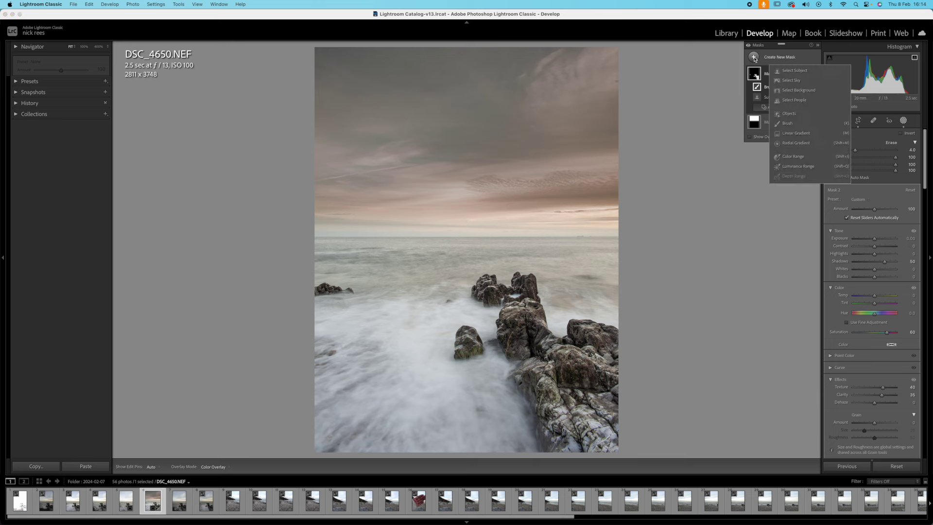
left_click(791, 80)
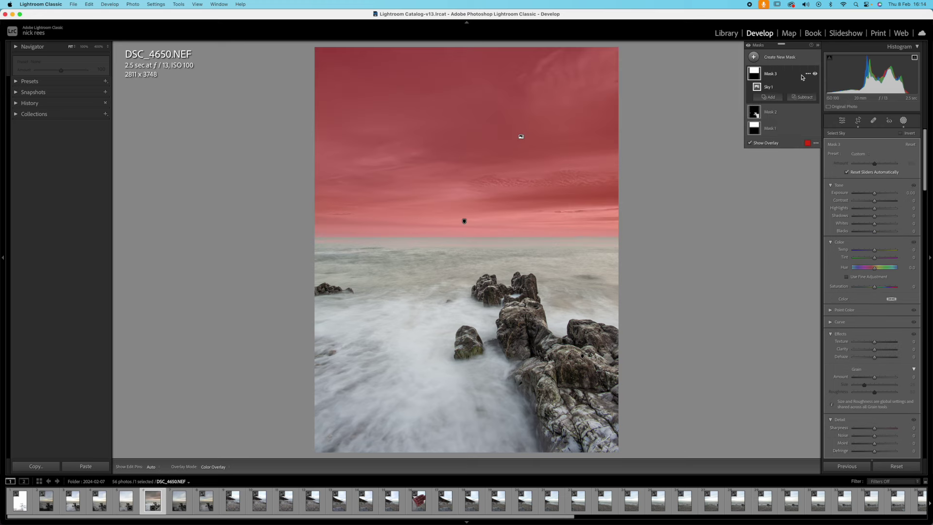
left_click(807, 75)
left_click(817, 89)
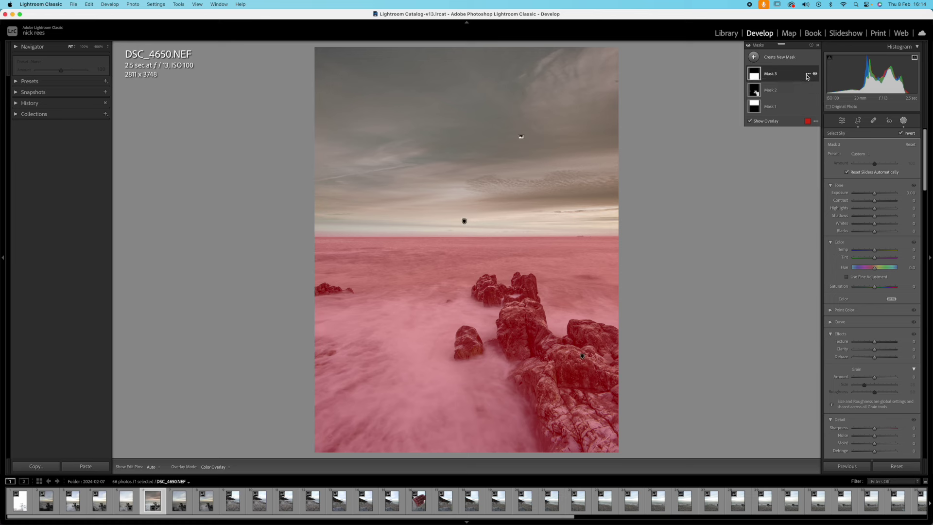
Intersect the inverted sky mask with a Luminance Range whose lower limit is about 17 to exclude the dark rocks
left_click(807, 75)
mouse_move(821, 111)
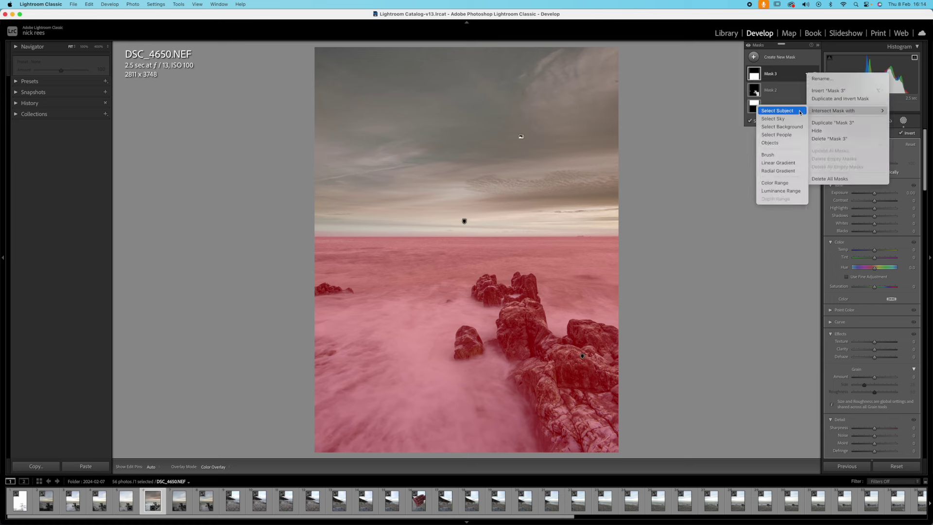
left_click(780, 191)
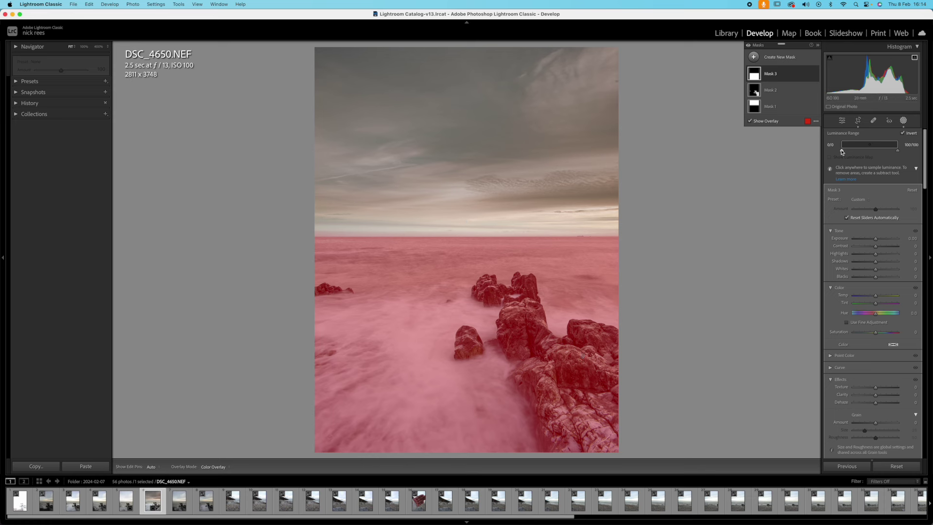
left_click_drag(842, 152, 851, 152)
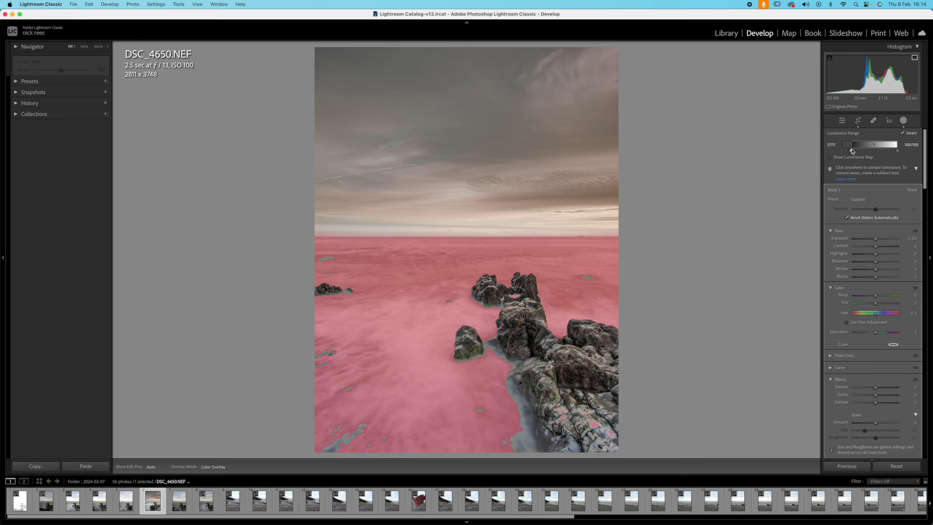
Lower the water mask's upper luminance limit to about 62, and set its Texture to 75 and Clarity to 40
left_click_drag(897, 151, 875, 151)
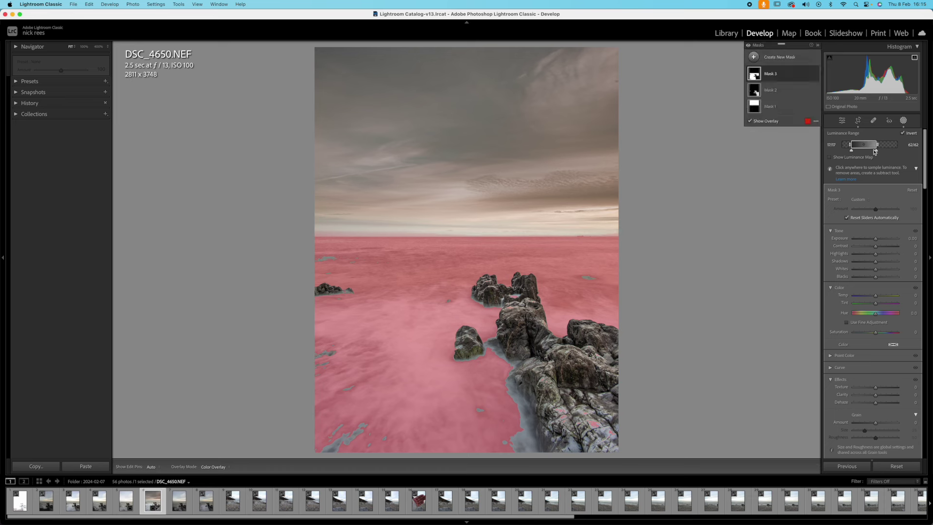
scroll(852, 284, "down", 3)
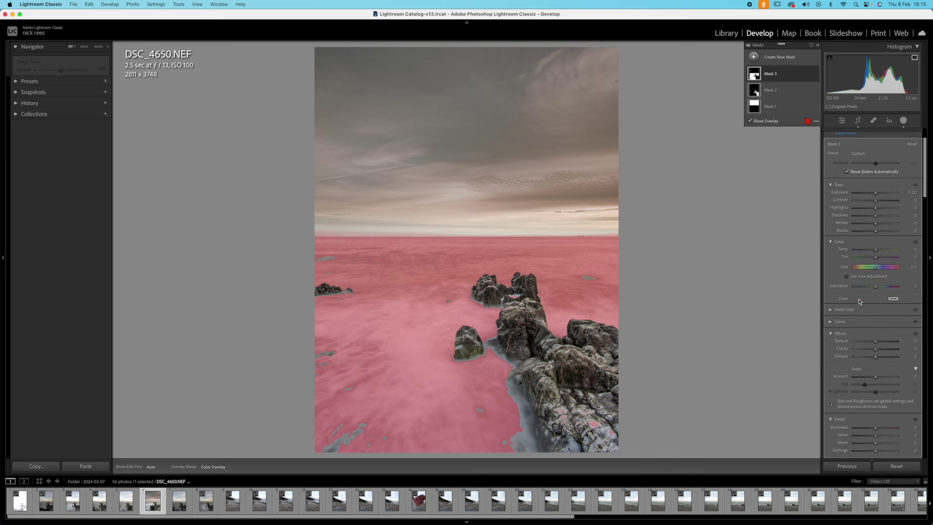
left_click_drag(875, 341, 892, 342)
left_click_drag(893, 343, 884, 352)
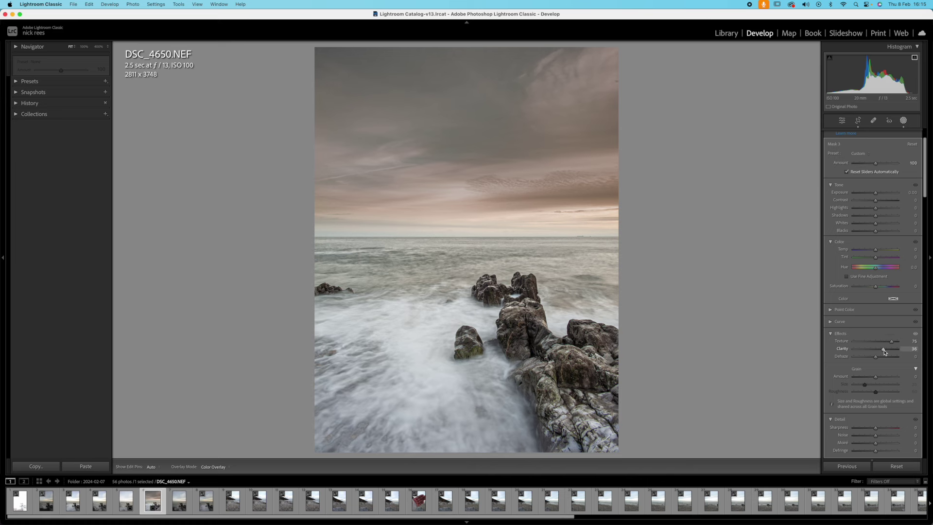
left_click_drag(885, 352, 885, 352)
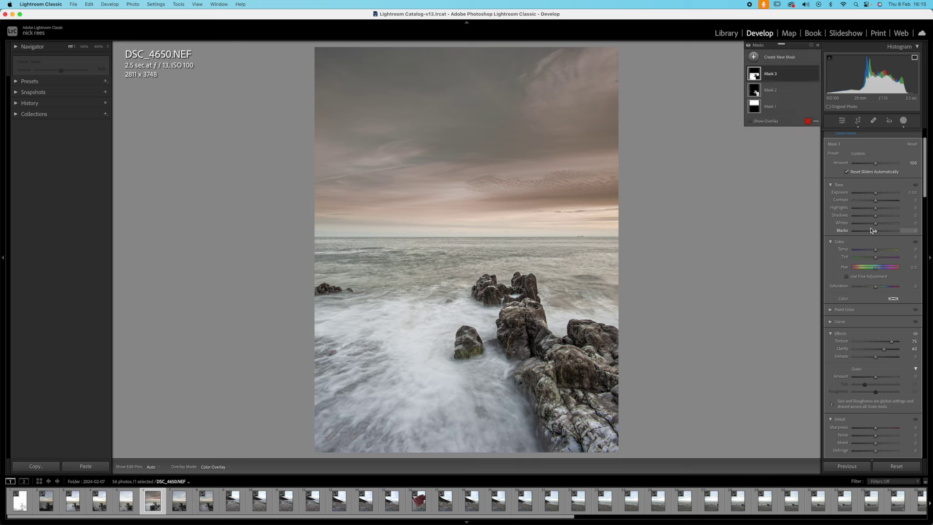
Set the water mask's Whites to about 16, leave masking and inspect the water and rocks at 100%
left_click_drag(875, 223, 880, 226)
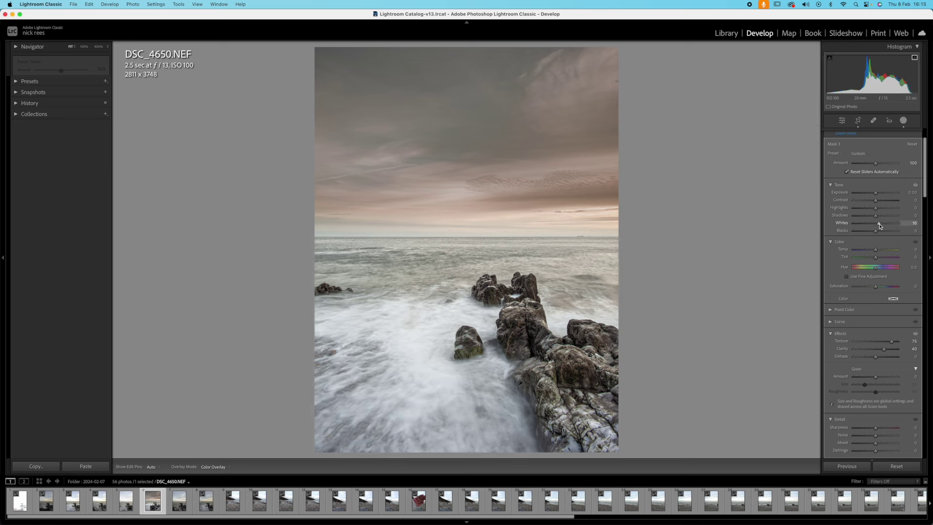
left_click_drag(881, 225, 881, 226)
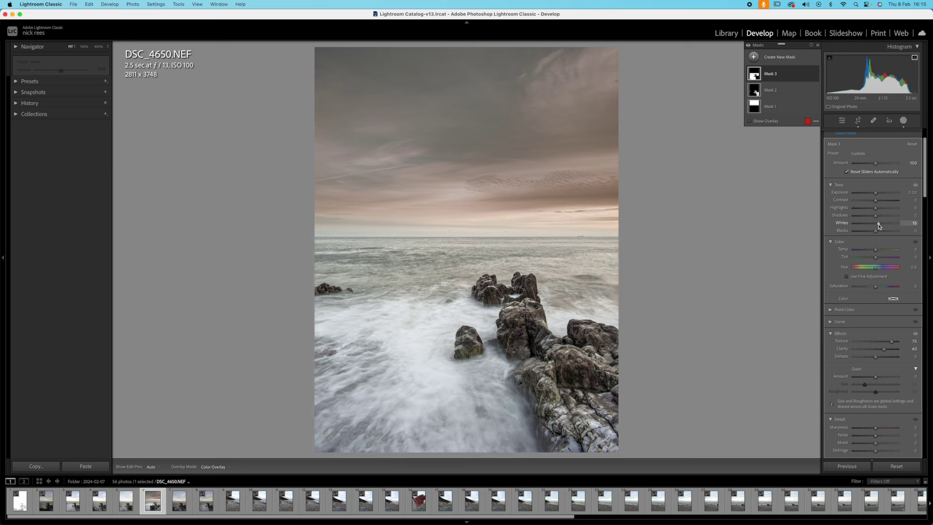
left_click(903, 122)
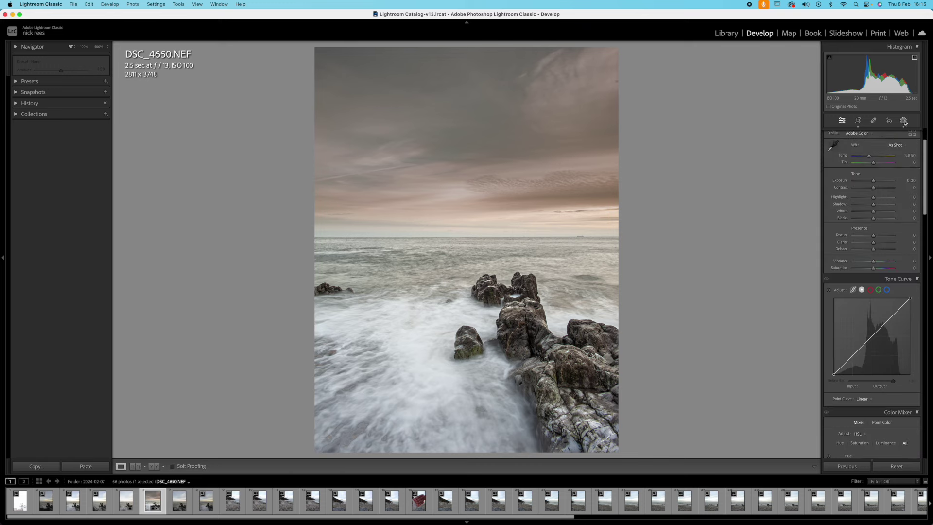
left_click(564, 371)
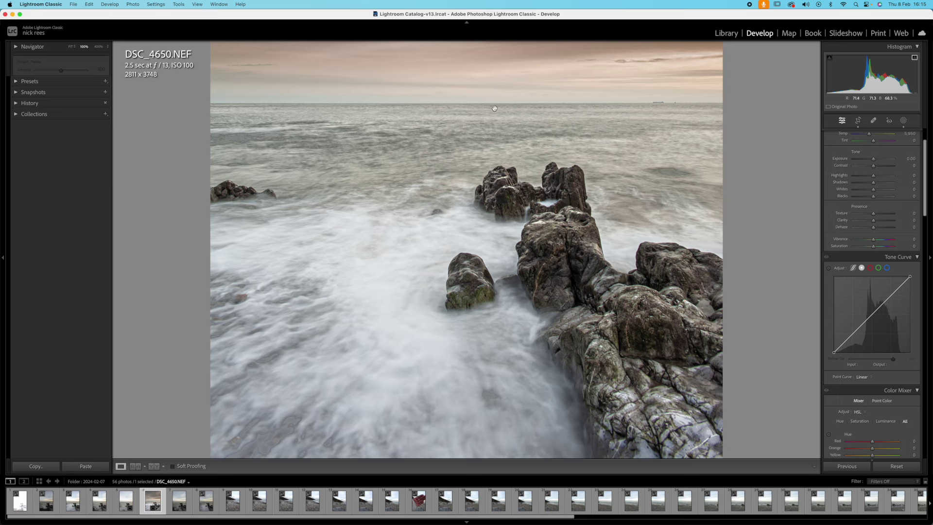
scroll(605, 323, "down", 3)
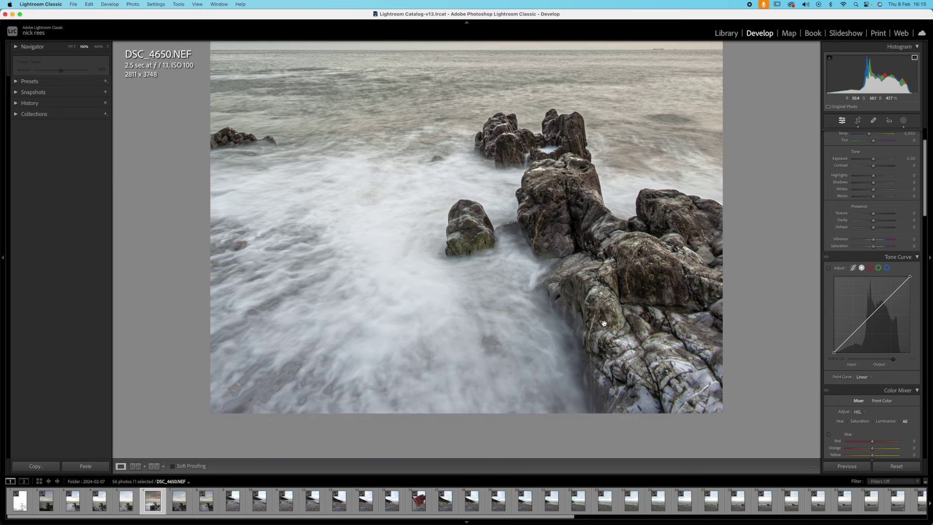
scroll(602, 323, "up", 2)
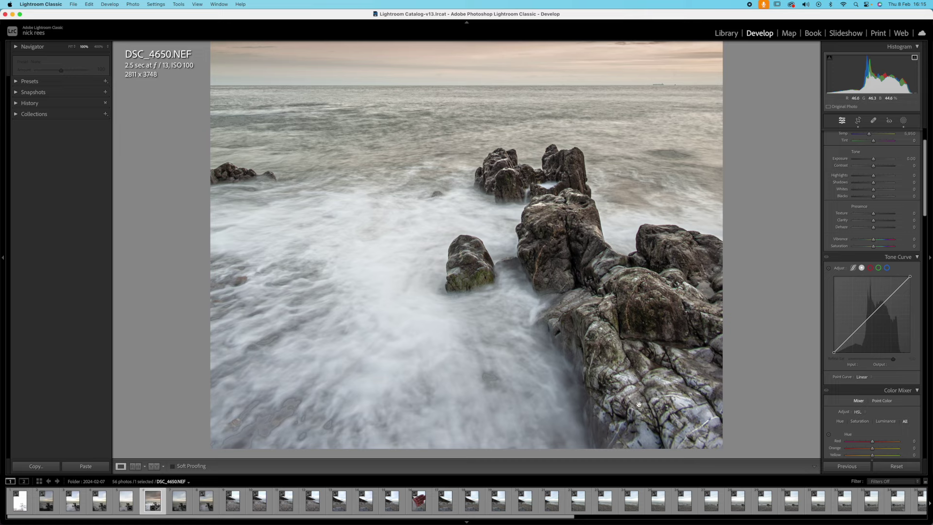
scroll(658, 391, "up", 1)
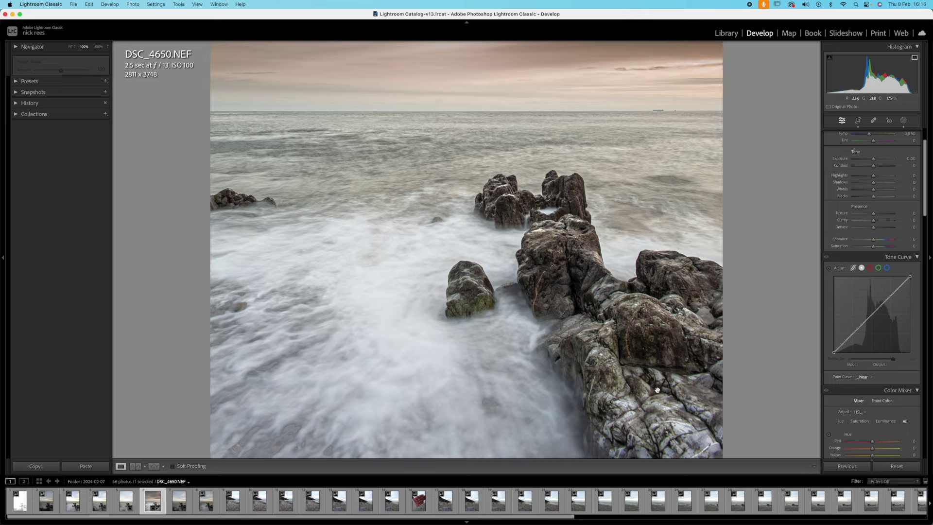
left_click(664, 276)
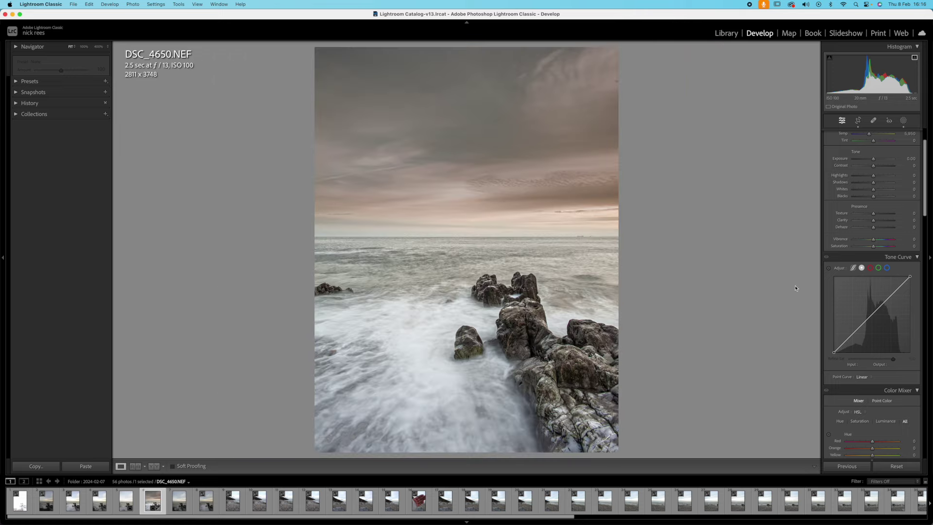
Set the sharpening Amount to 100, Detail to 40 and Masking to 80, and check the rocks at 100%
scroll(846, 328, "down", 10)
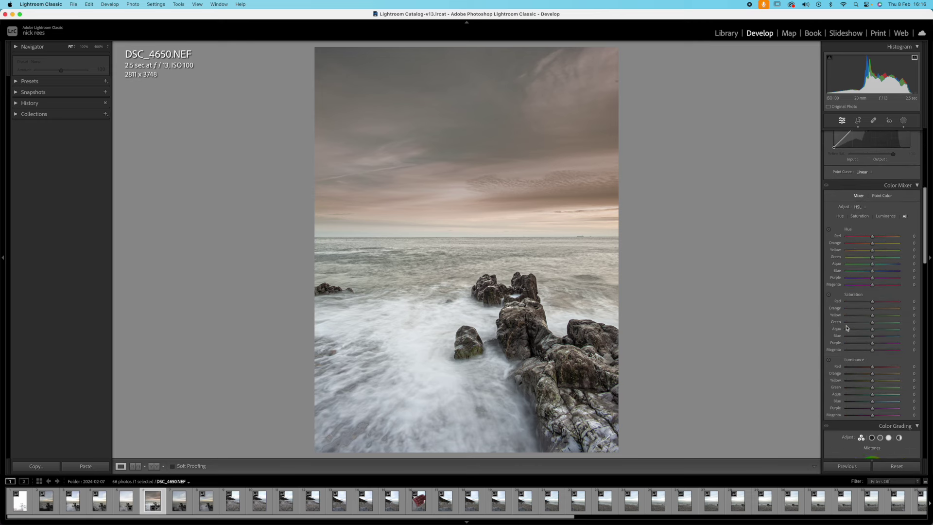
scroll(846, 328, "down", 10)
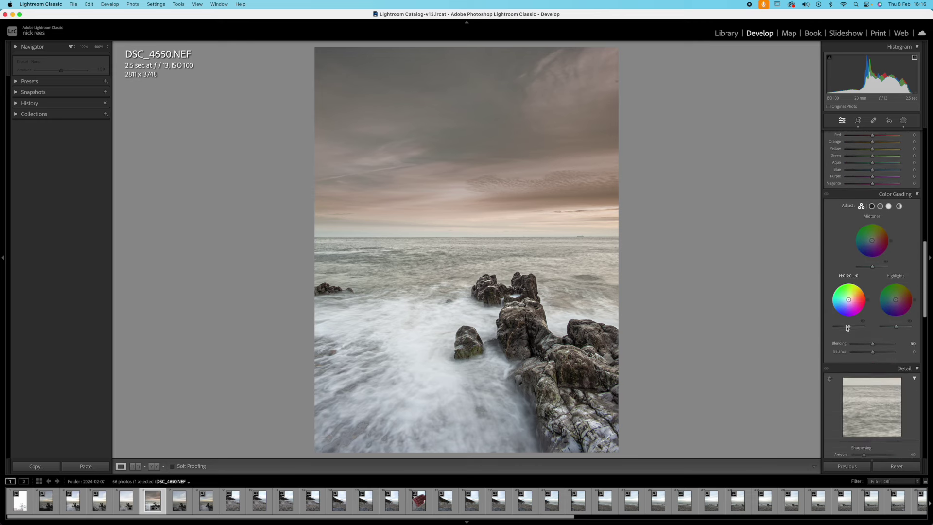
scroll(846, 327, "down", 8)
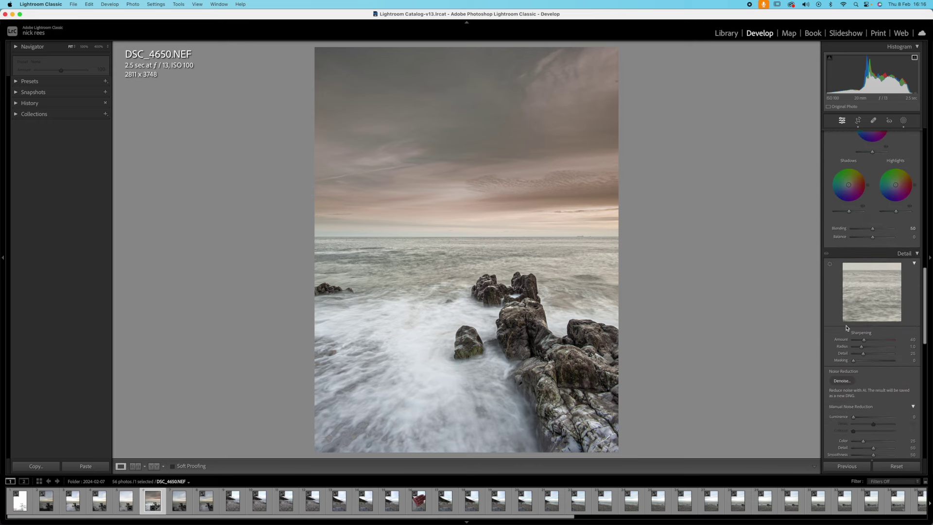
scroll(846, 328, "down", 1)
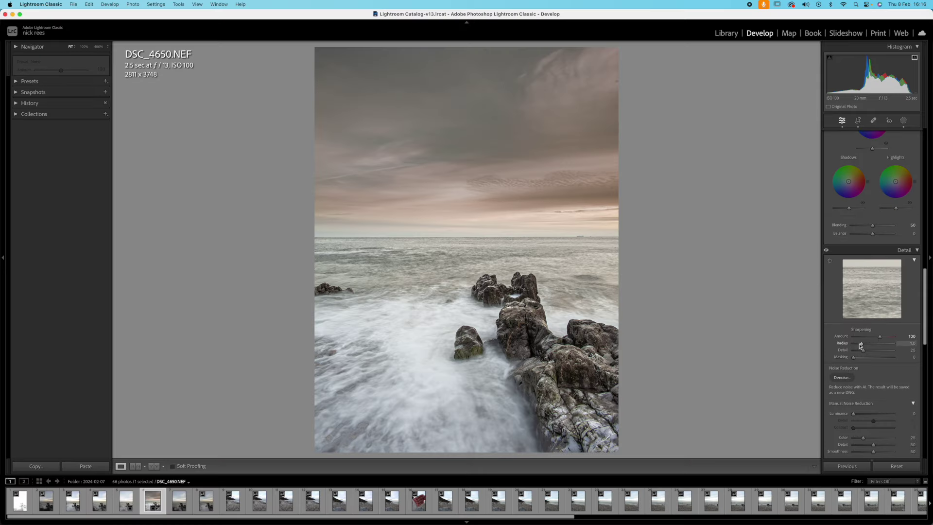
left_click_drag(864, 353, 871, 353)
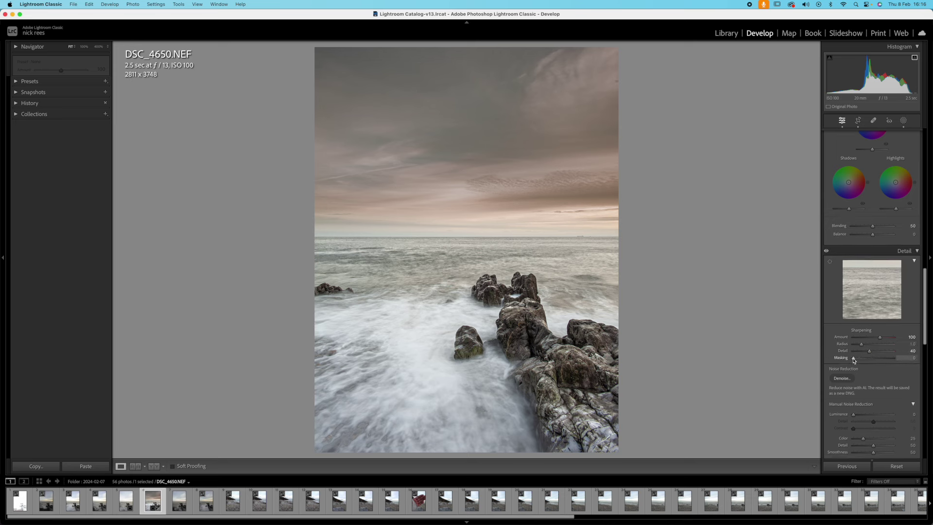
left_click_drag(854, 358, 886, 358)
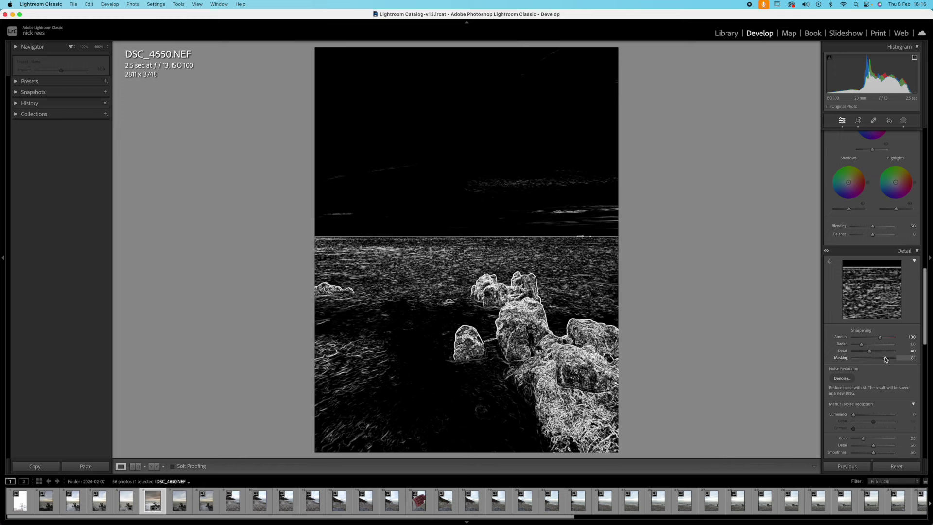
left_click_drag(884, 359, 885, 359)
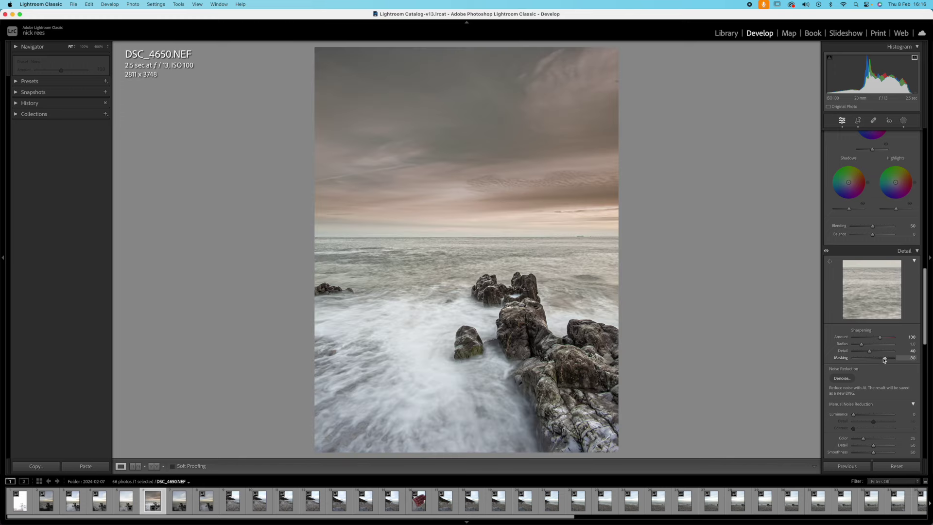
left_click(567, 419)
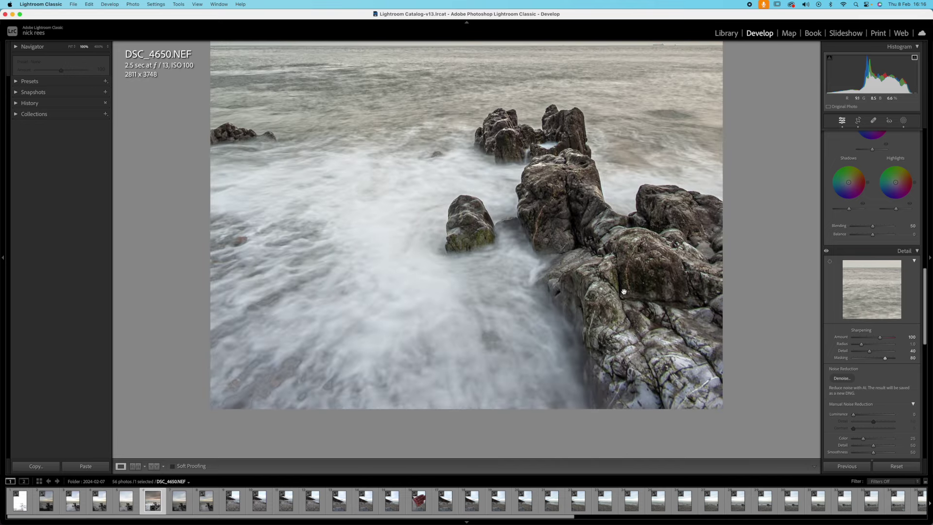
left_click(639, 335)
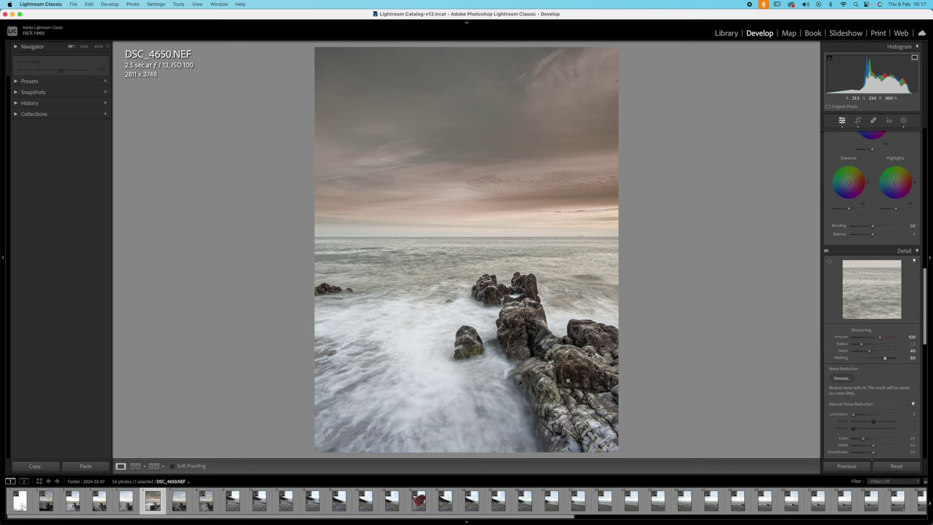
Enable soft proofing for the photo with the 1FS_PhotoSmoothPearl_Pro10-Canon_Generic printer profile
scroll(846, 280, "up", 10)
scroll(845, 279, "up", 5)
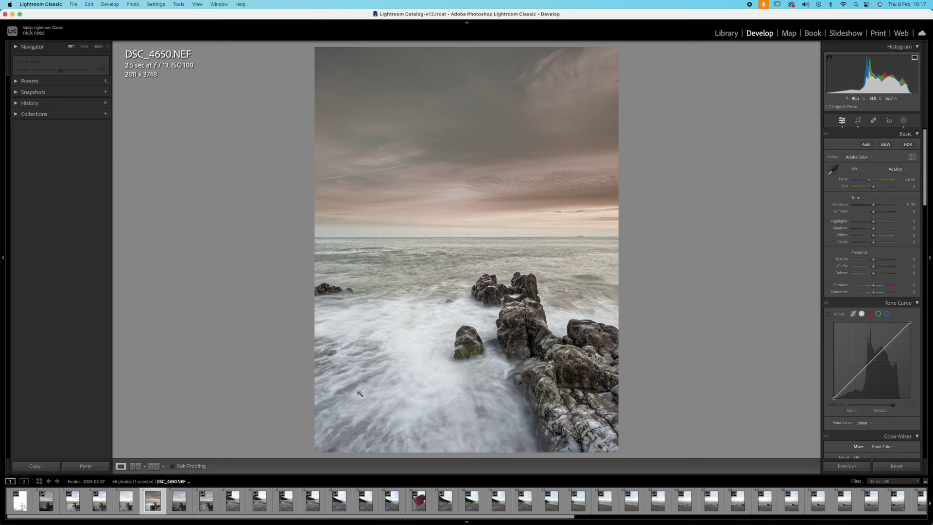
left_click(173, 466)
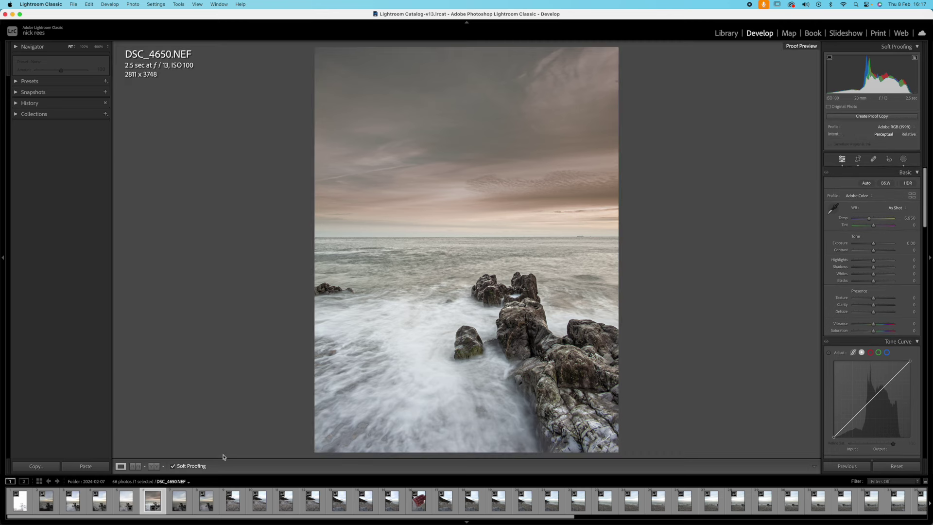
left_click(913, 128)
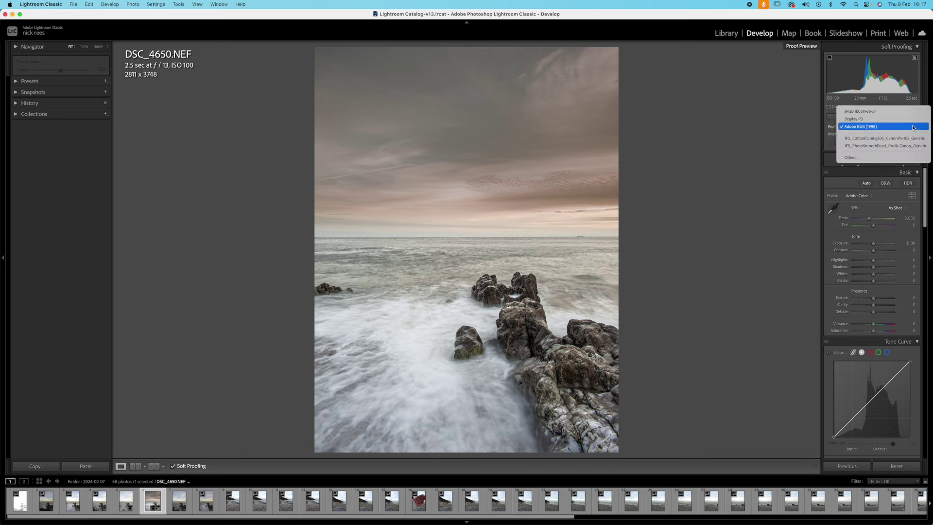
left_click(887, 146)
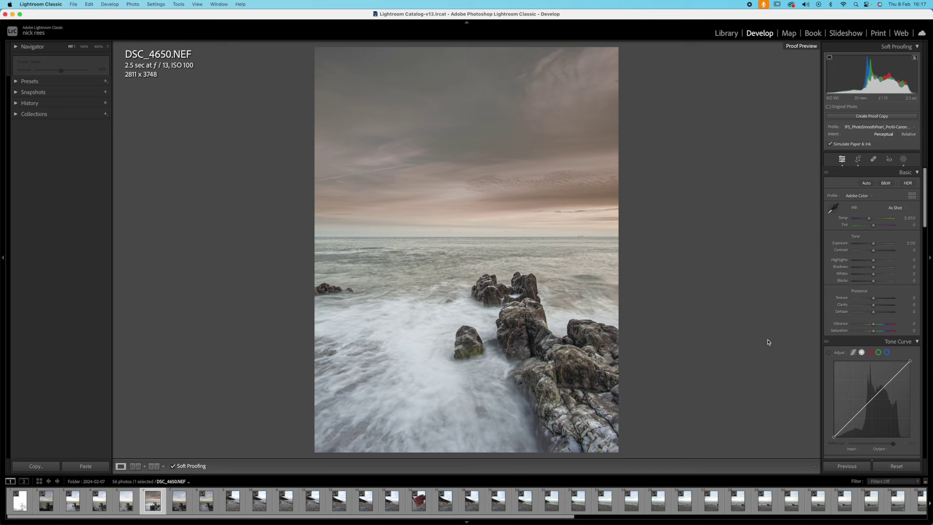
Raise the sharpening Amount to 110 and Detail to 50 for the print, keeping the changes on a new proof copy
scroll(870, 385, "down", 10)
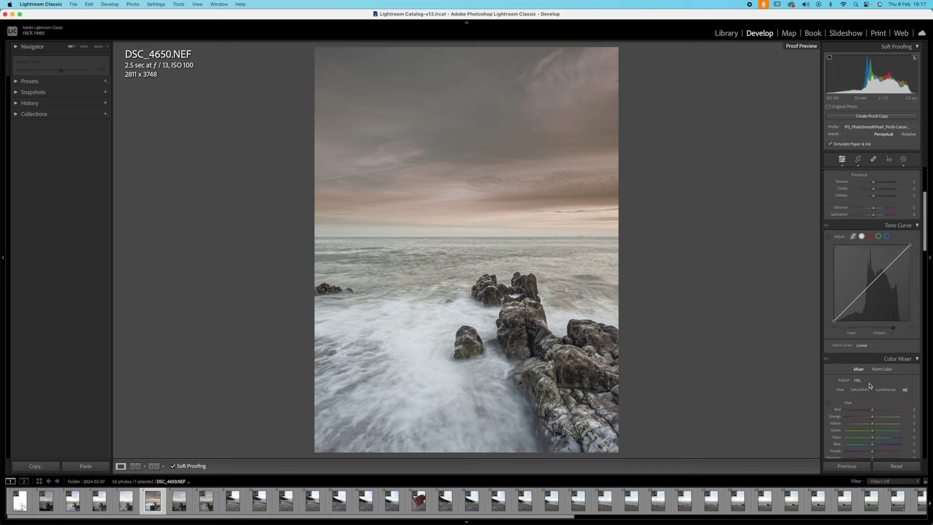
scroll(870, 385, "down", 15)
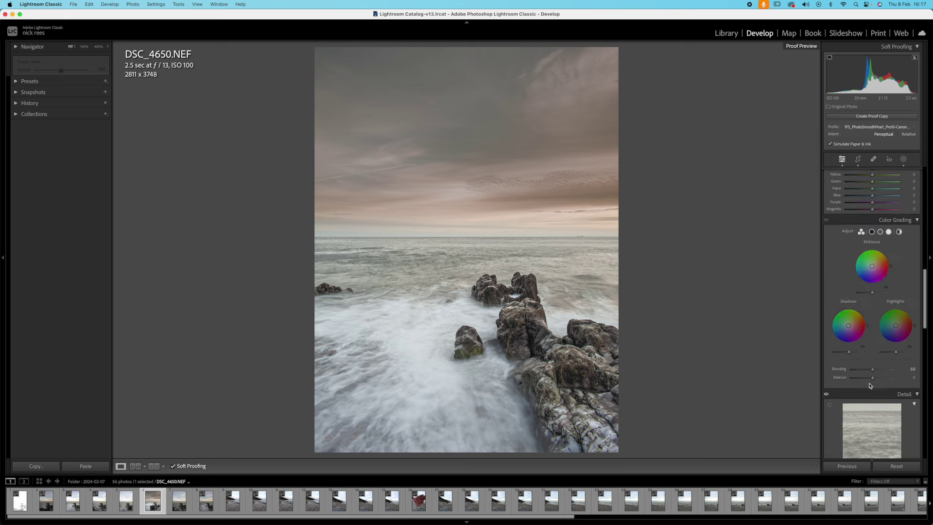
scroll(870, 385, "down", 2)
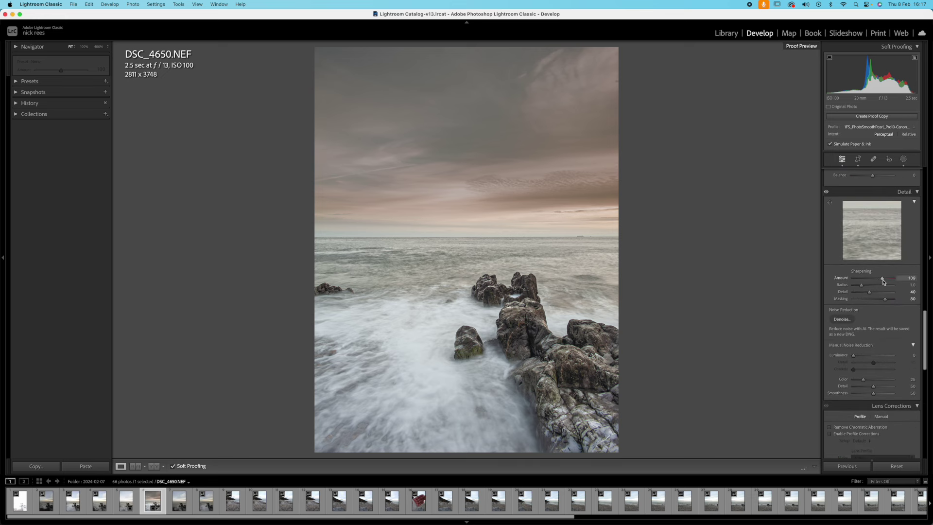
left_click(883, 279)
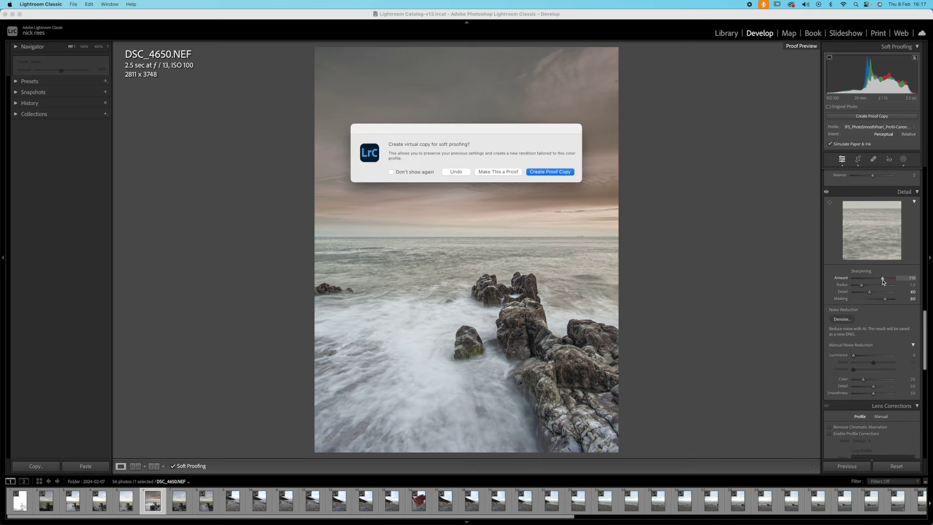
left_click(550, 172)
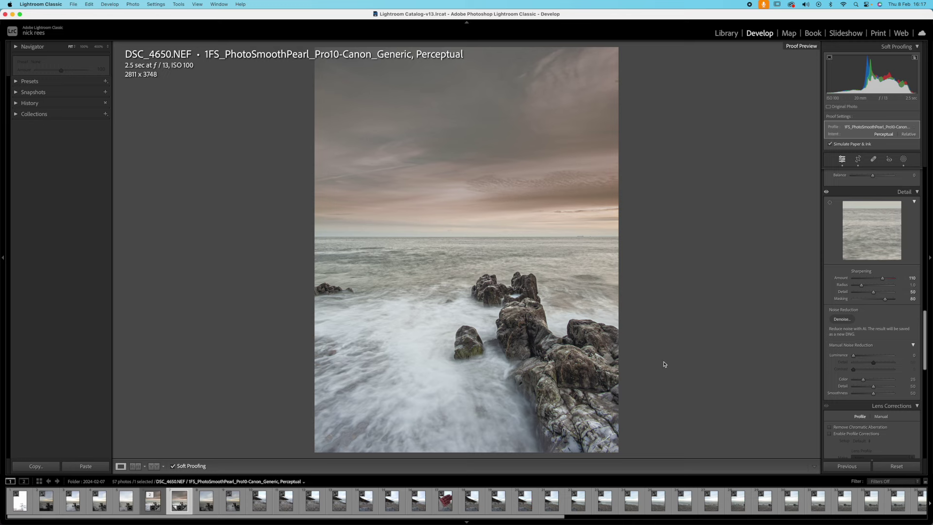
Examine the proof copy at 100%, checking the sharpening across the rocks, water and horizon
left_click(574, 370)
scroll(508, 266, "up", 5)
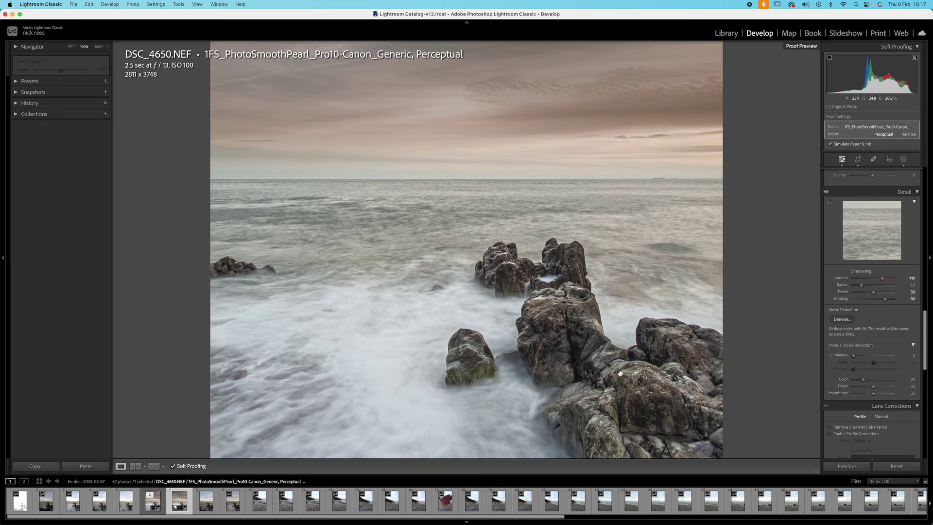
scroll(620, 373, "down", 6)
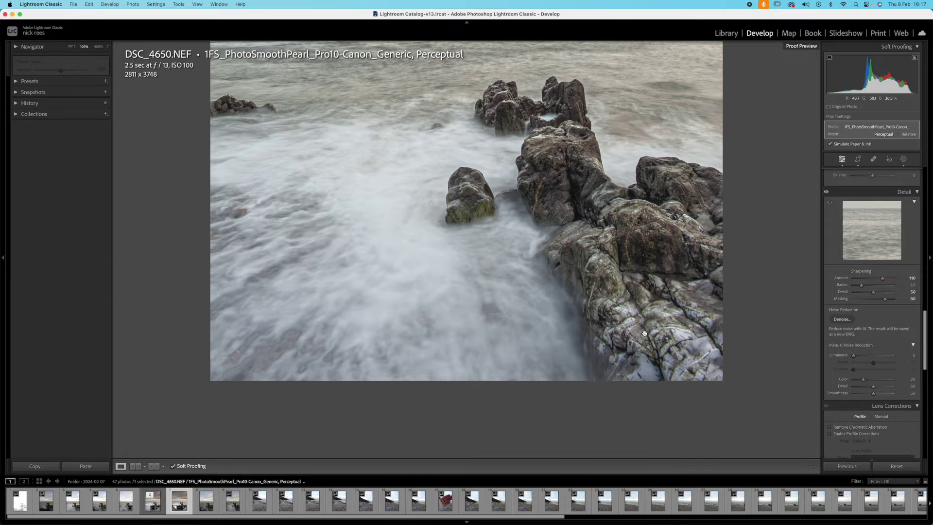
scroll(659, 310, "up", 3)
scroll(659, 309, "up", 4)
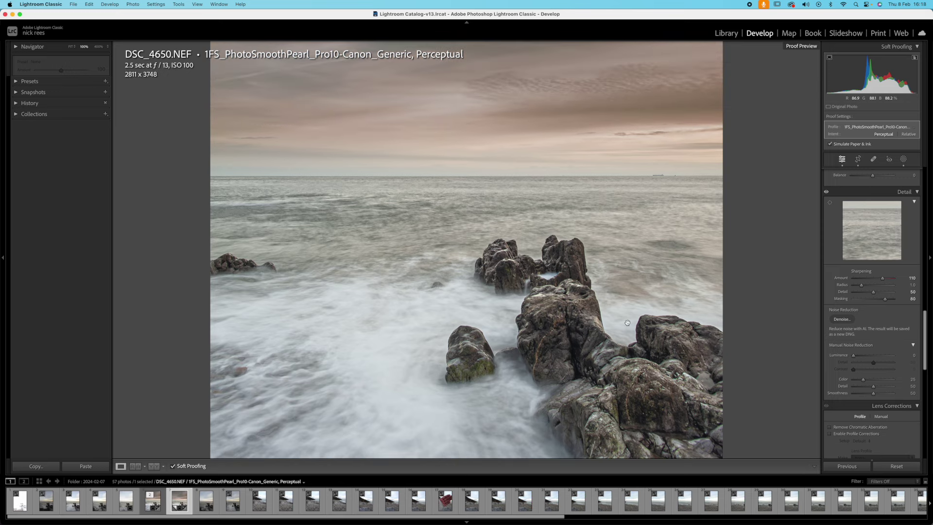
scroll(646, 349, "down", 4)
scroll(646, 348, "down", 2)
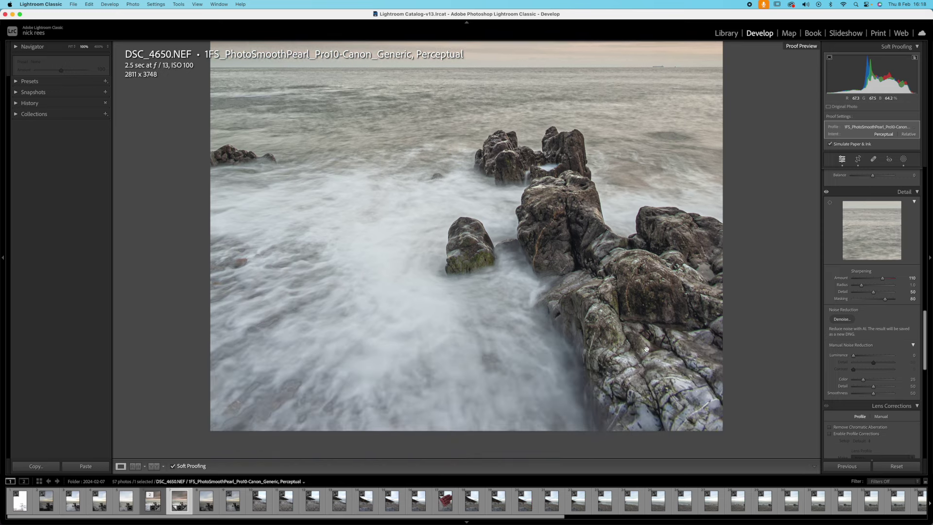
scroll(646, 349, "up", 2)
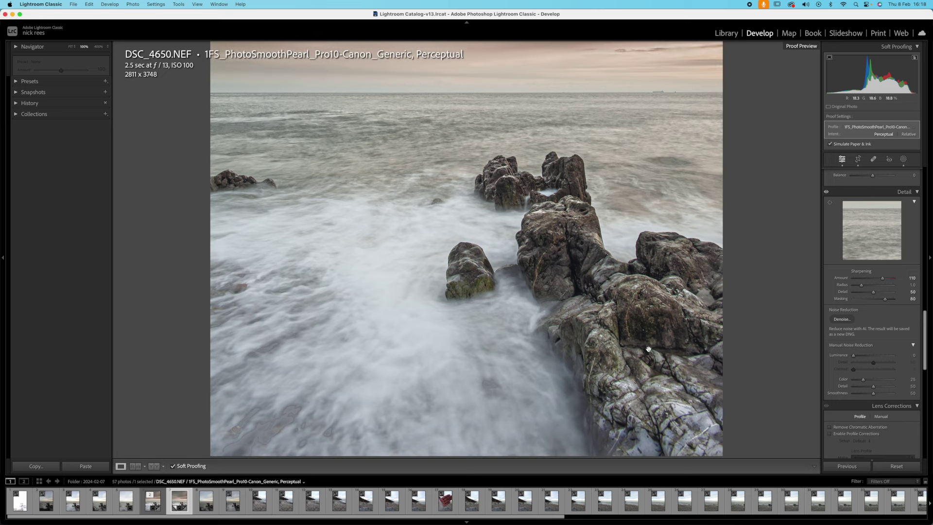
Clone out the small blemish at the outer edge of the upper sky with size 61, feather 100 and opacity 100
scroll(611, 309, "up", 4)
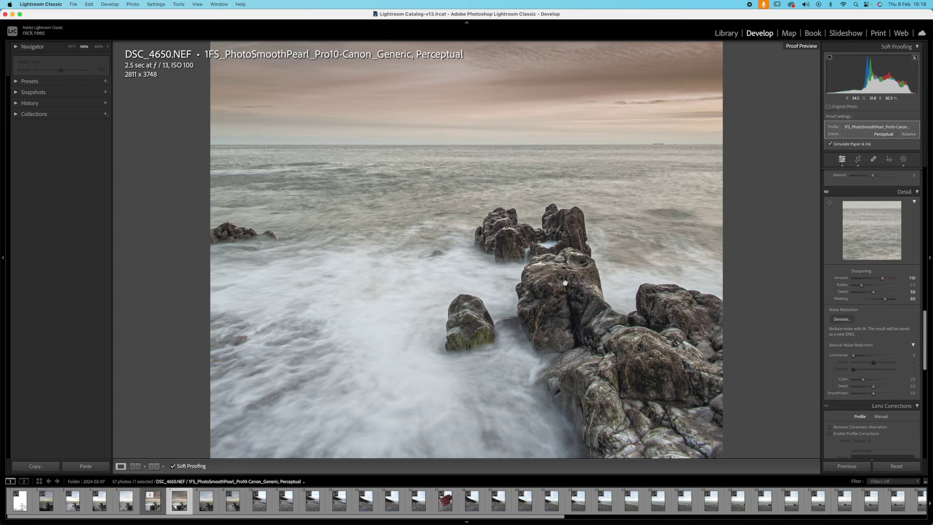
scroll(565, 283, "up", 10)
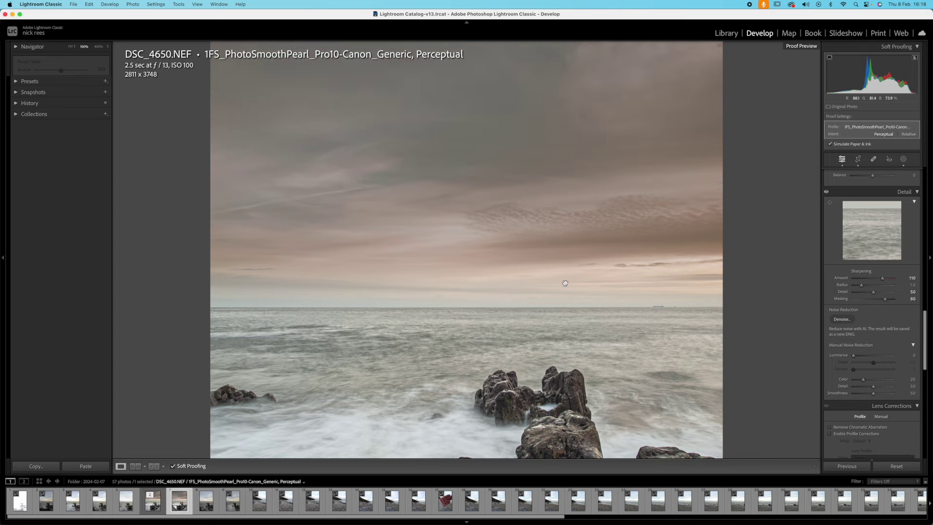
scroll(565, 283, "up", 5)
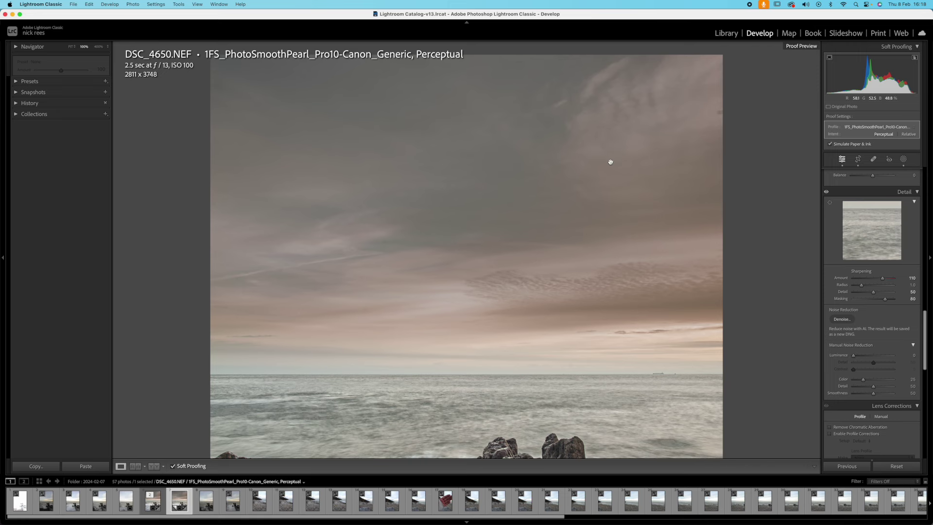
left_click(646, 178)
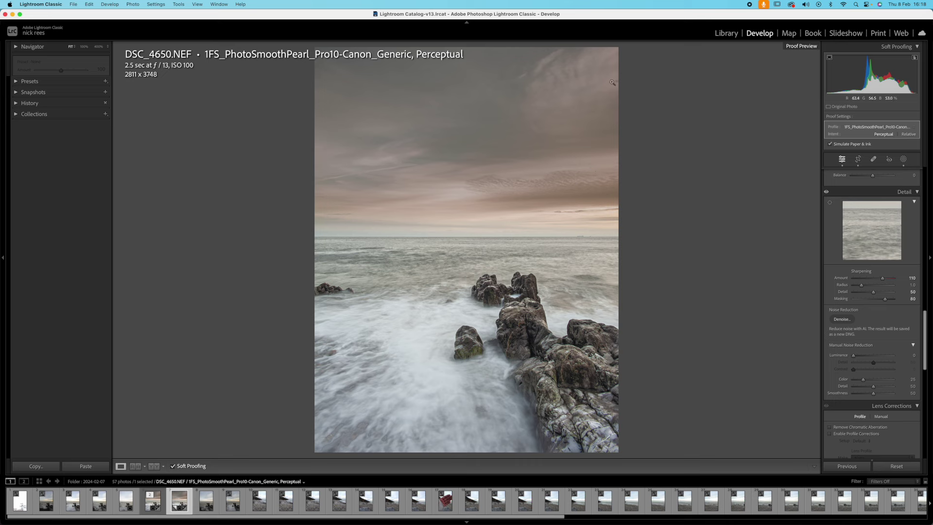
left_click(873, 160)
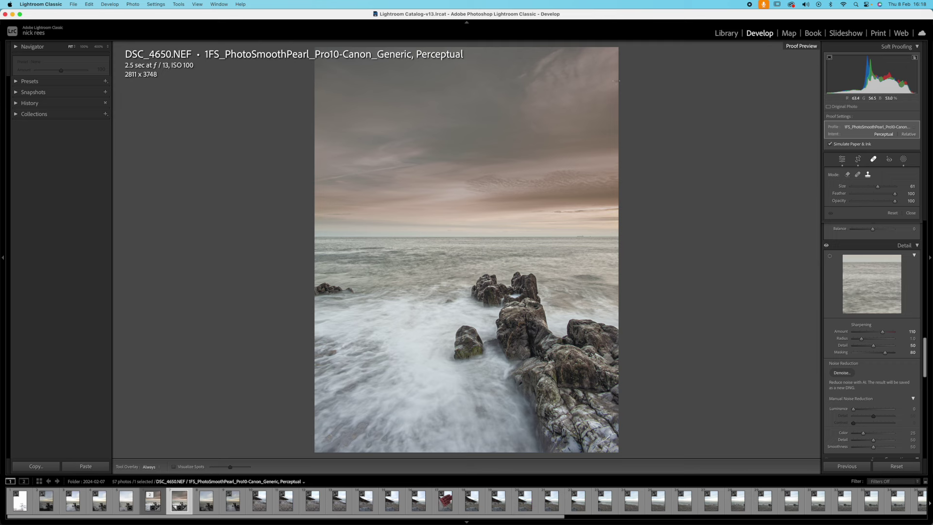
left_click(616, 81)
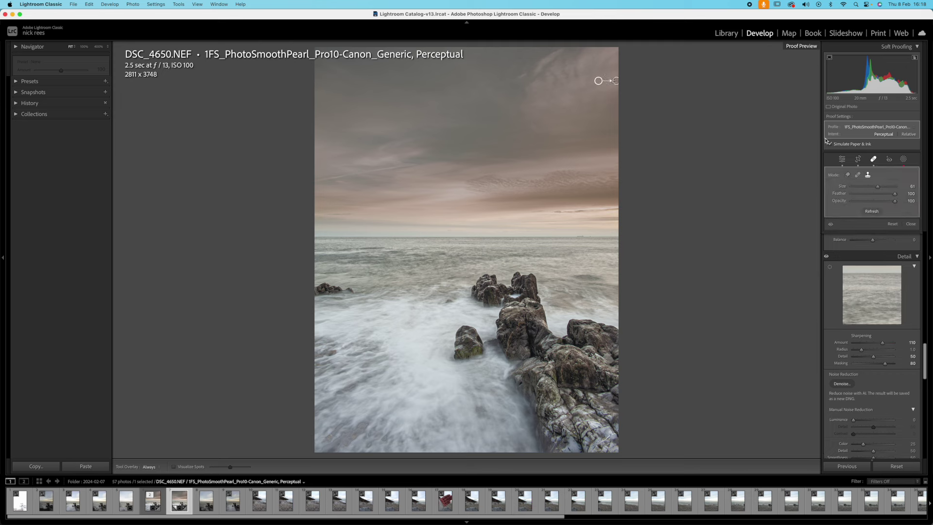
left_click(873, 159)
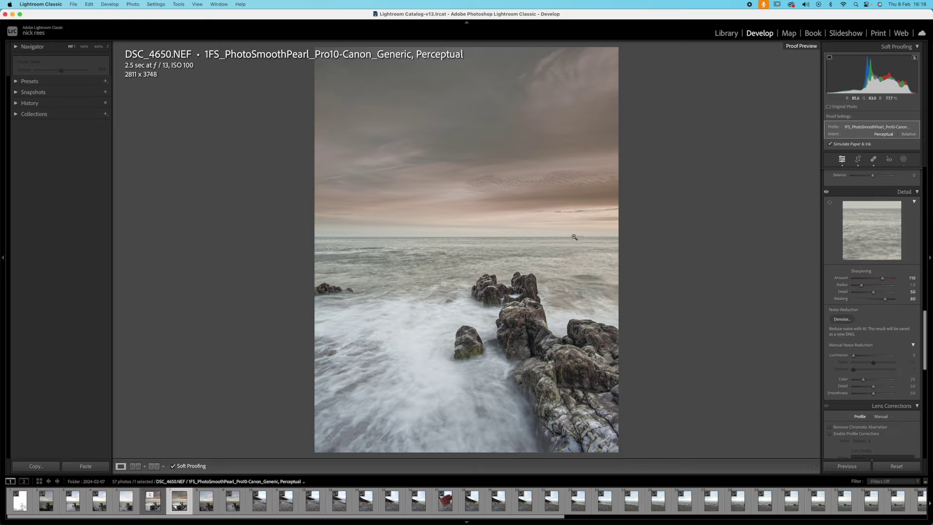
Inspect the ship and buoy on the horizon at 400%, and return to the full photo
left_click(582, 238)
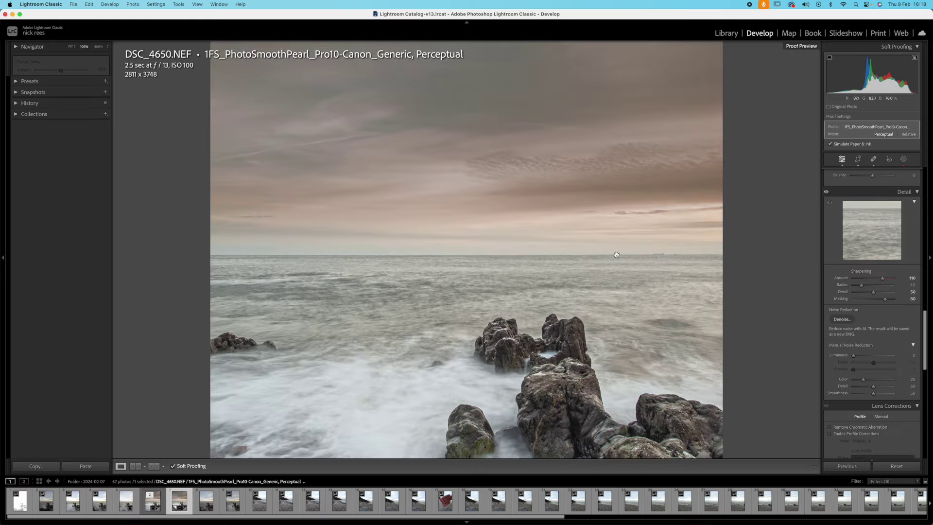
left_click(99, 46)
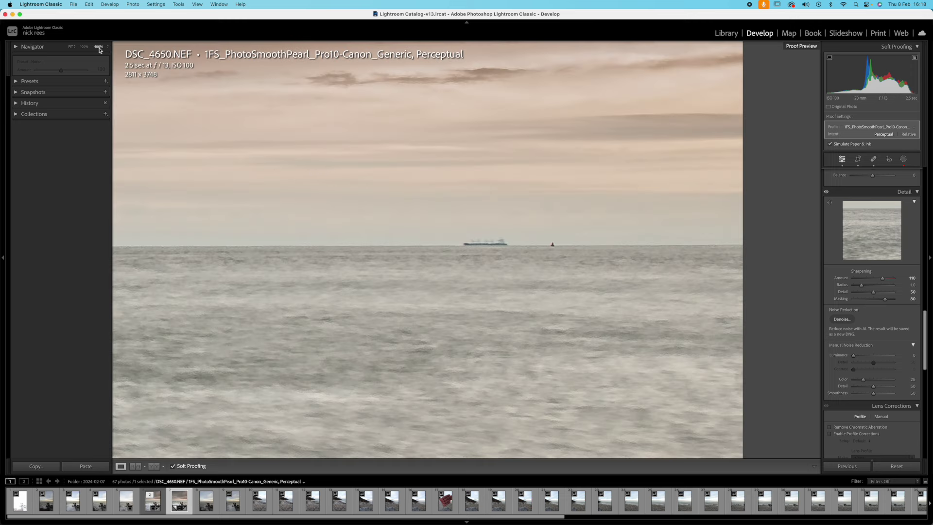
left_click(464, 244)
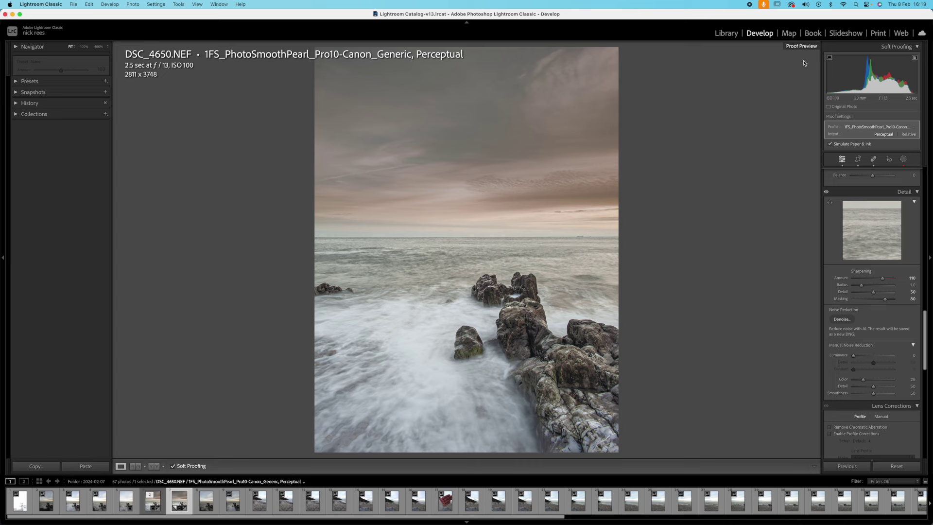
Open the proof copy in the Print module and set its colour management profile to 1FS_PhotoSmoothPearl_Pro10-Canon_Generic
left_click(875, 35)
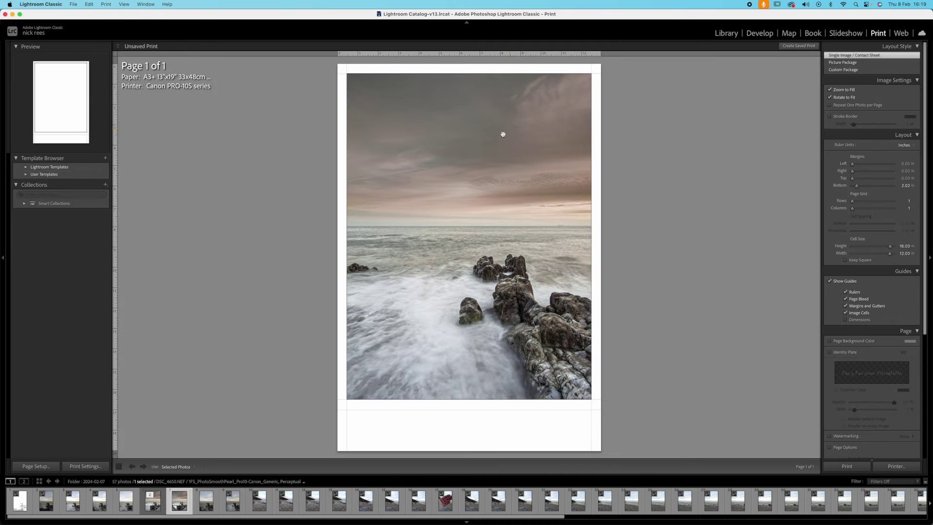
scroll(896, 394, "down", 5)
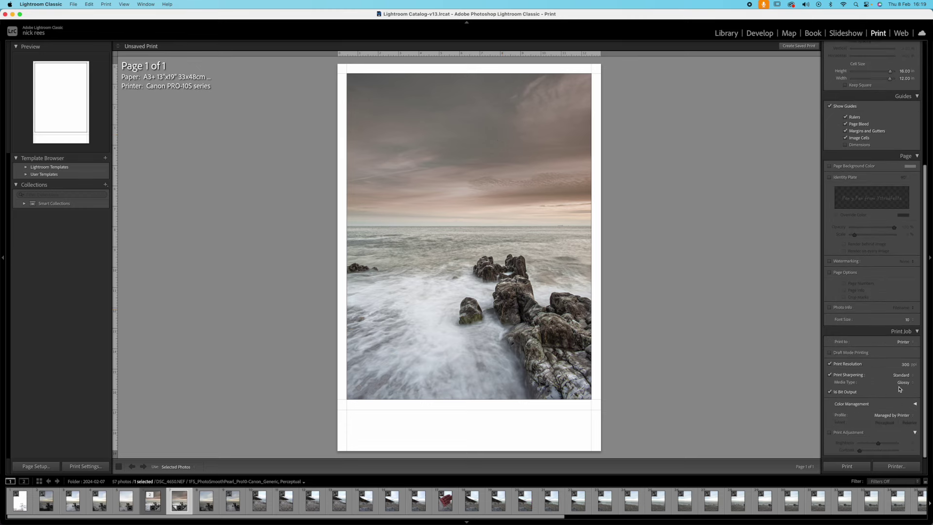
left_click(913, 416)
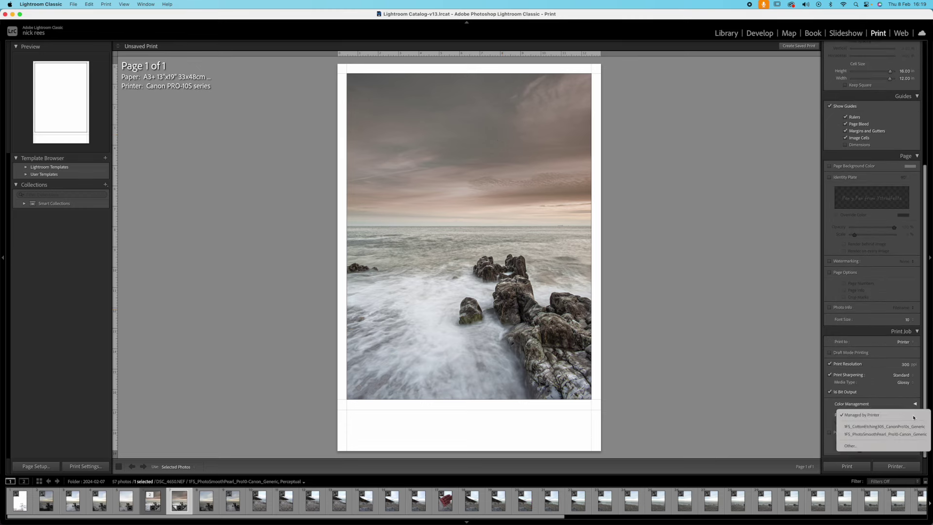
left_click(892, 434)
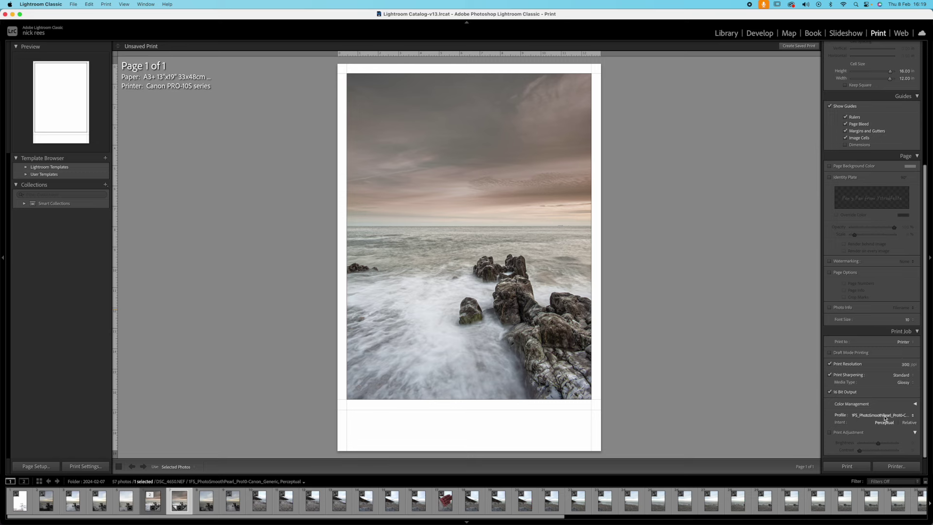
Review the 12 x 16 inch print layout and the photo in the Library, and set the print resolution to 236 ppi
scroll(869, 291, "up", 5)
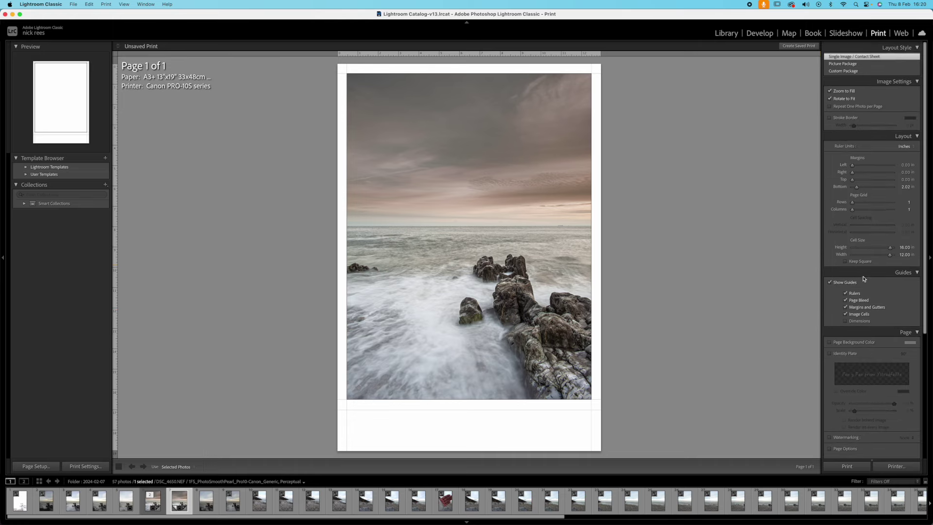
left_click(732, 33)
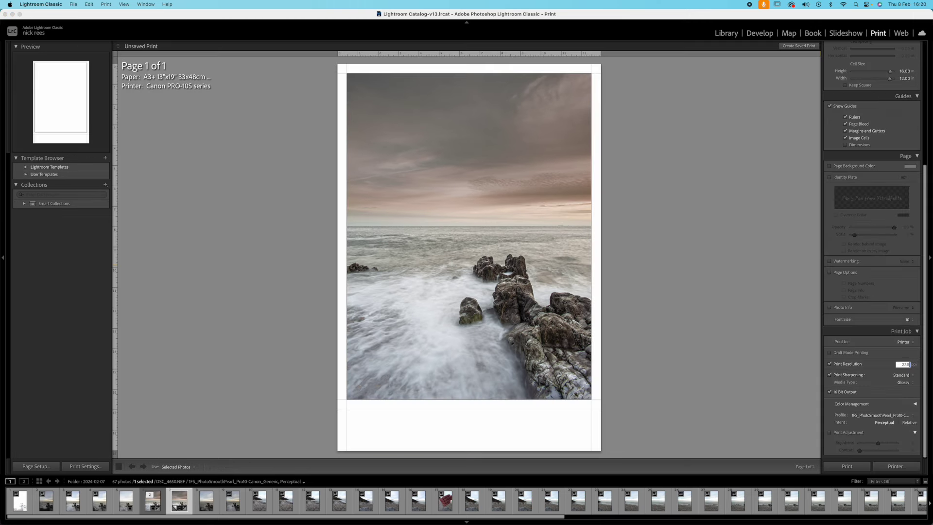
key("Return")
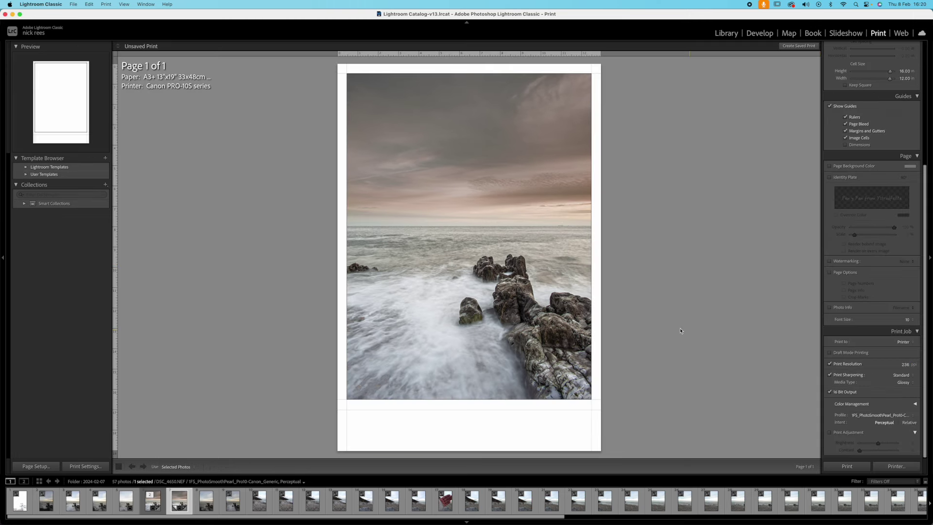